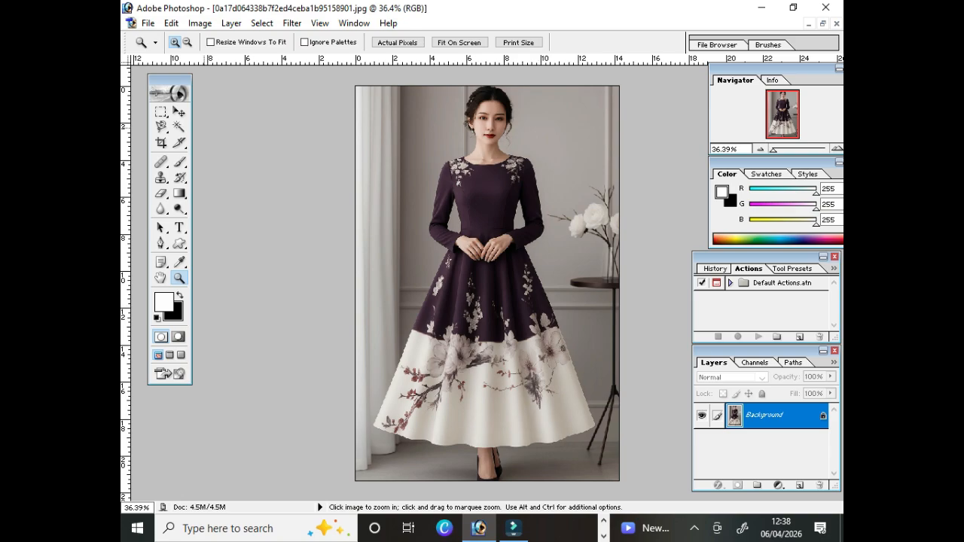
Create a new document 10 by 10 inches at 72 pixels/inch and maximize its window.
{"action": "key", "text": "v"}
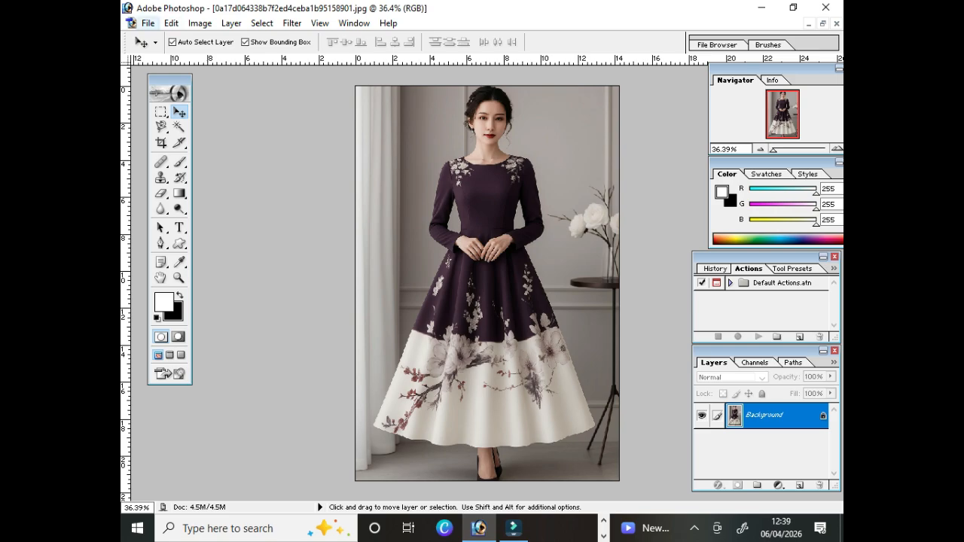
{"action": "left_click", "coordinate": [148, 23]}
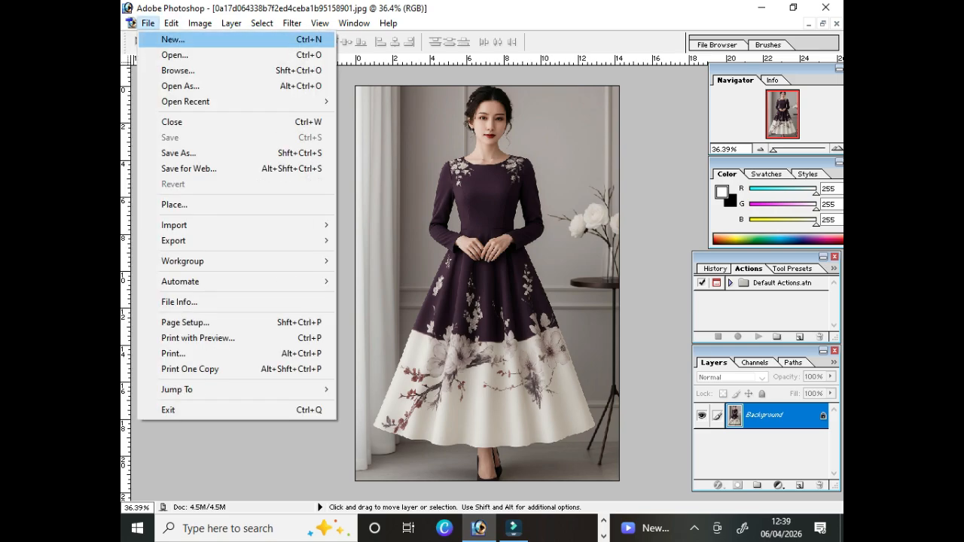
{"action": "left_click", "coordinate": [172, 39]}
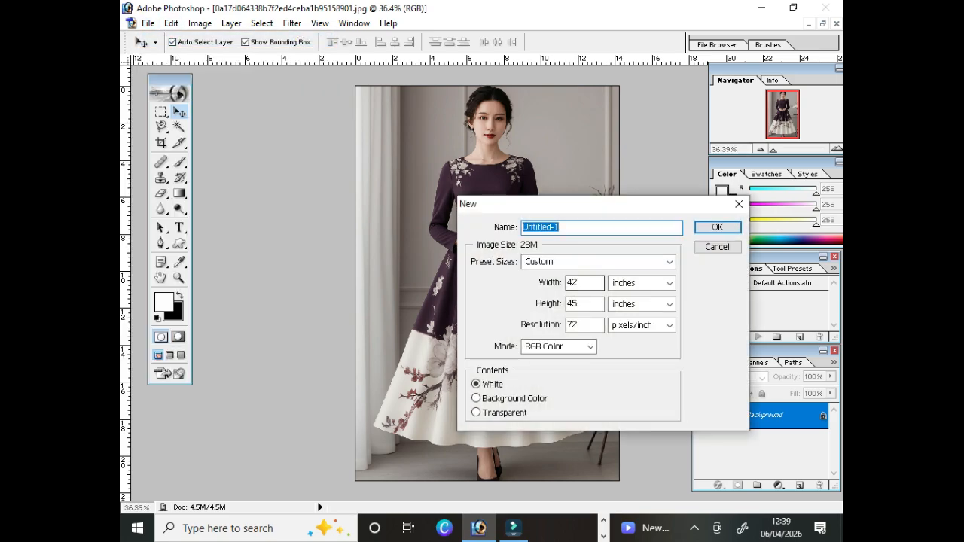
{"action": "double_click", "coordinate": [571, 283]}
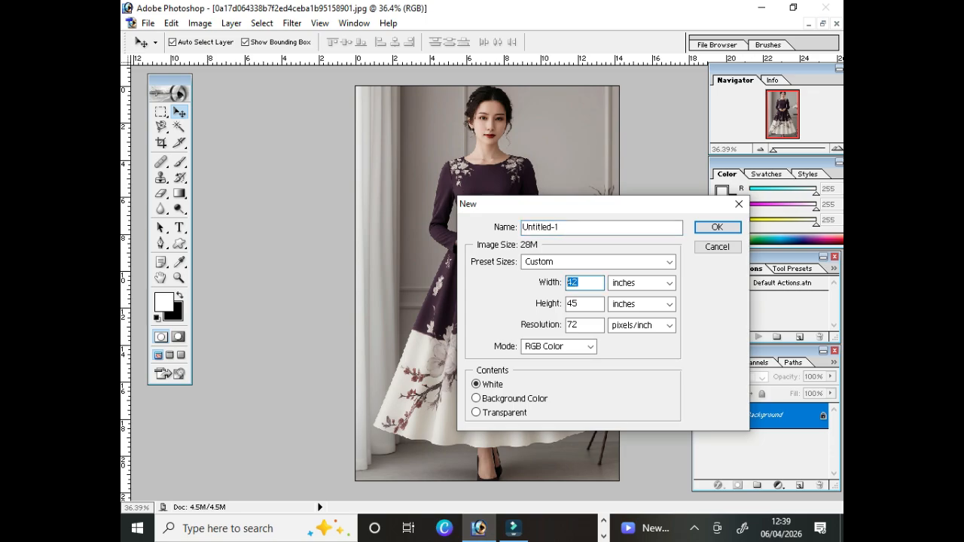
{"action": "type", "text": "10"}
{"action": "key", "text": "Tab"}
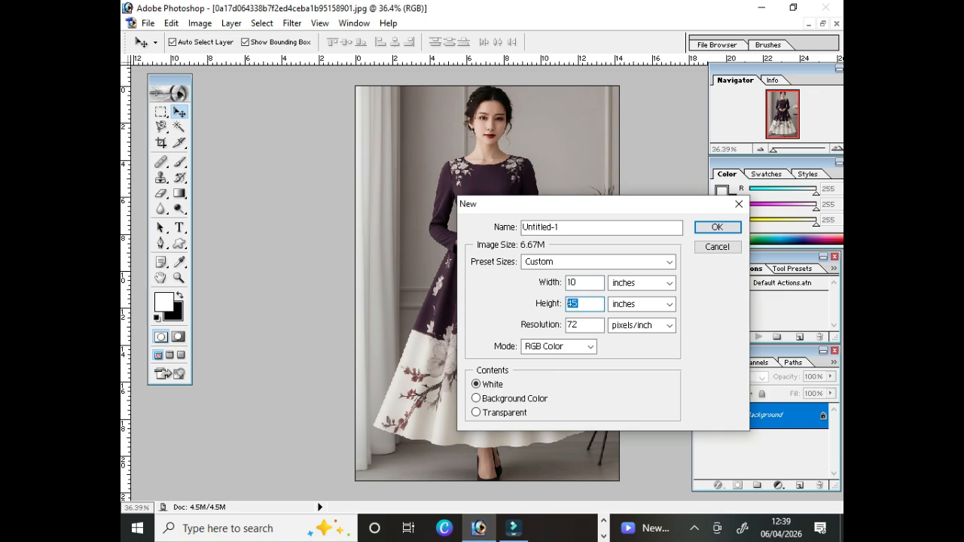
{"action": "type", "text": "10"}
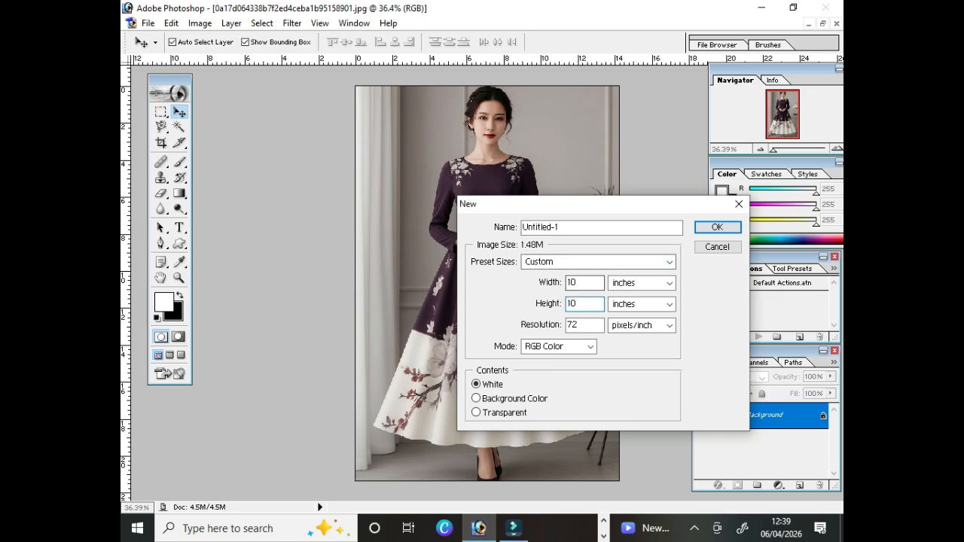
{"action": "left_click", "coordinate": [717, 226]}
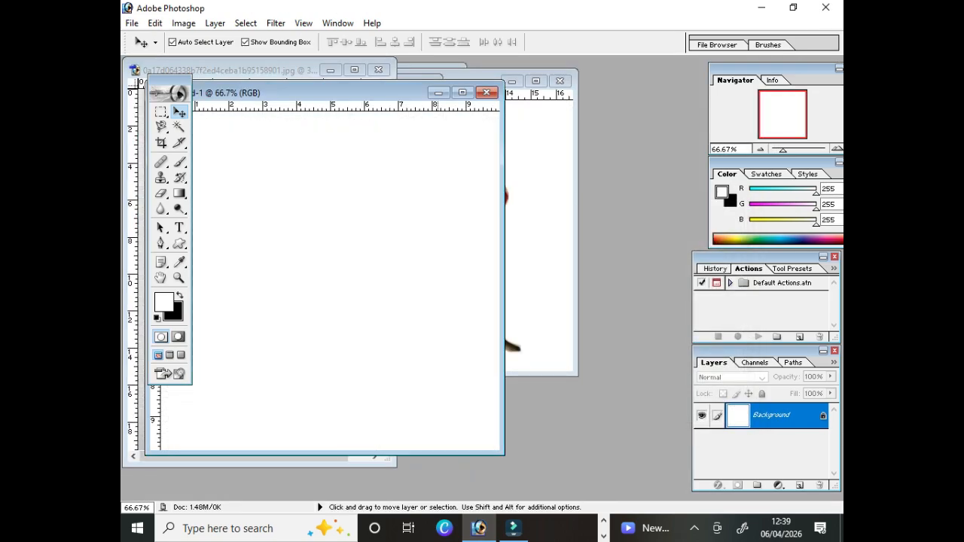
{"action": "left_click", "coordinate": [462, 92]}
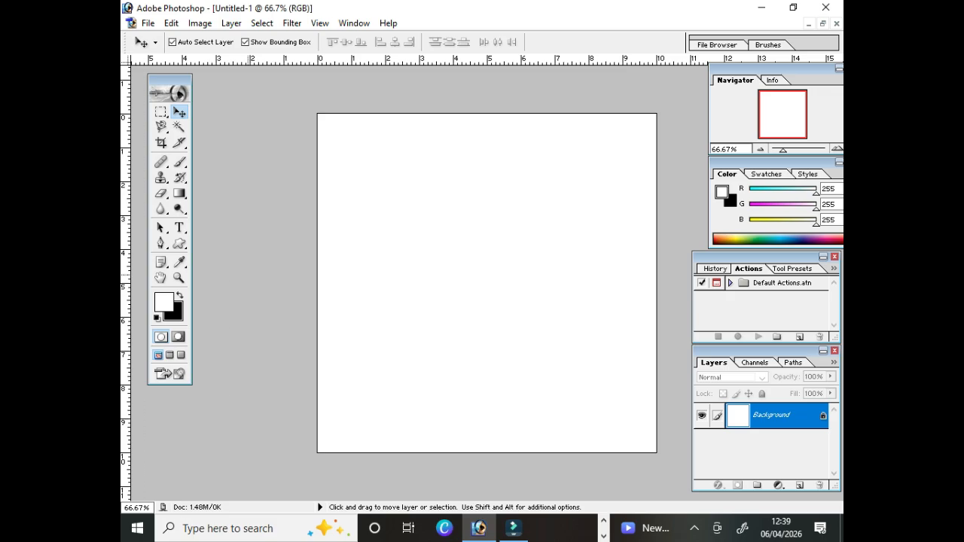
Place ruler guides along all four edges of the blank document.
{"action": "left_click_drag", "start_coordinate": [125, 265], "coordinate": [317, 265]}
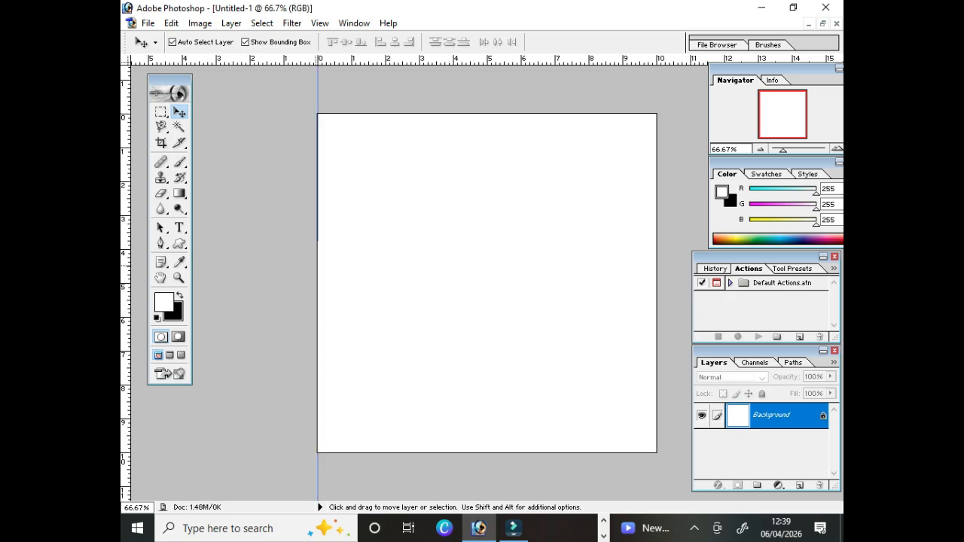
{"action": "left_click_drag", "start_coordinate": [479, 60], "coordinate": [480, 114]}
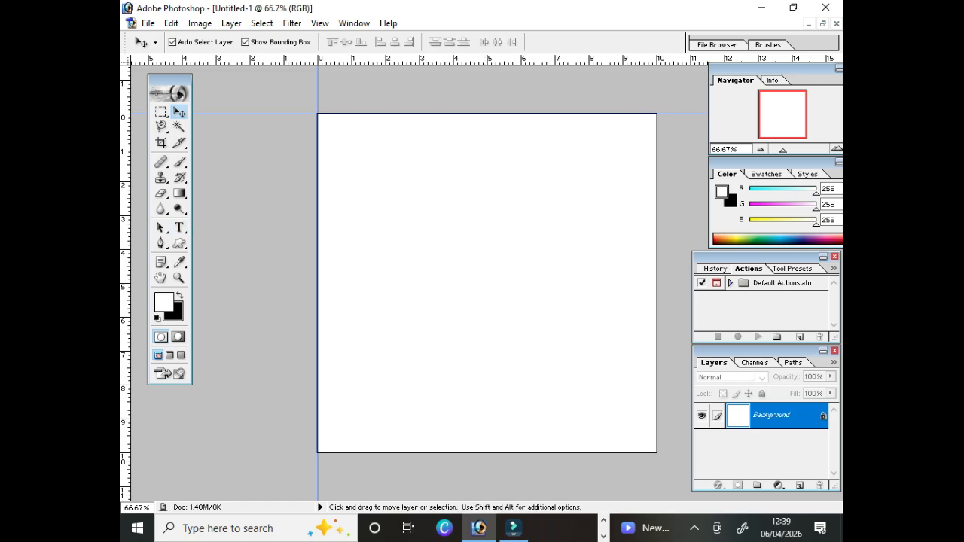
{"action": "left_click_drag", "start_coordinate": [125, 286], "coordinate": [657, 286]}
{"action": "left_click_drag", "start_coordinate": [521, 60], "coordinate": [521, 452]}
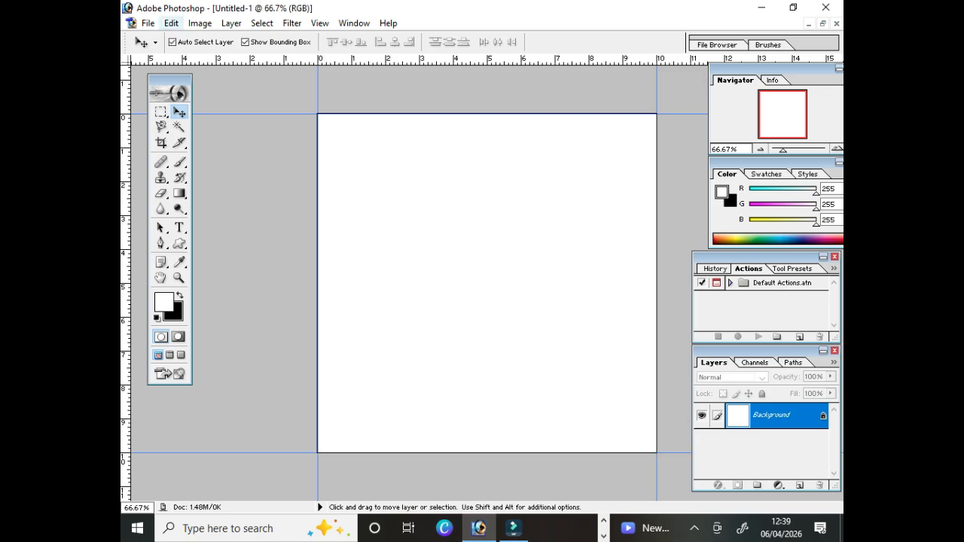
Enlarge the canvas to 20 by 20 inches with a centre anchor and fit it on screen.
{"action": "left_click", "coordinate": [200, 23]}
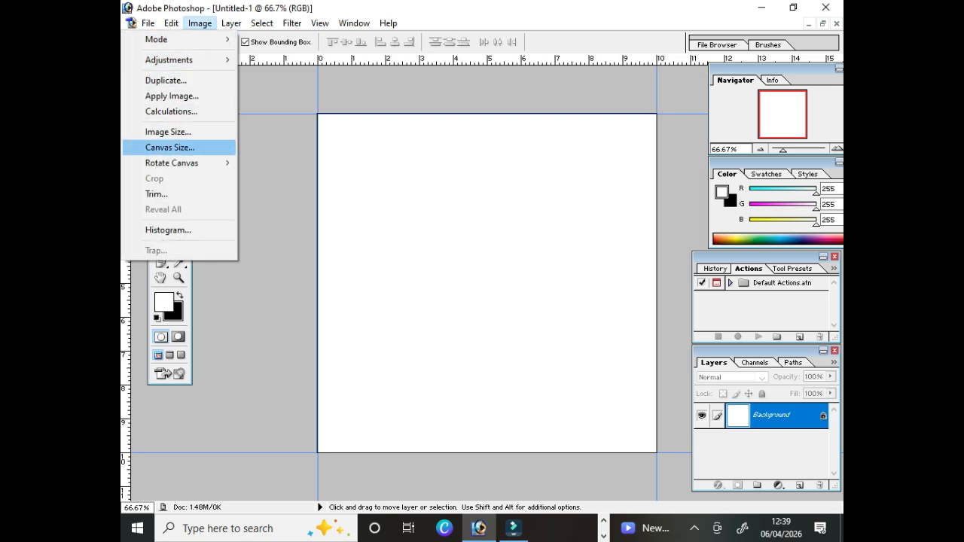
{"action": "left_click", "coordinate": [169, 147]}
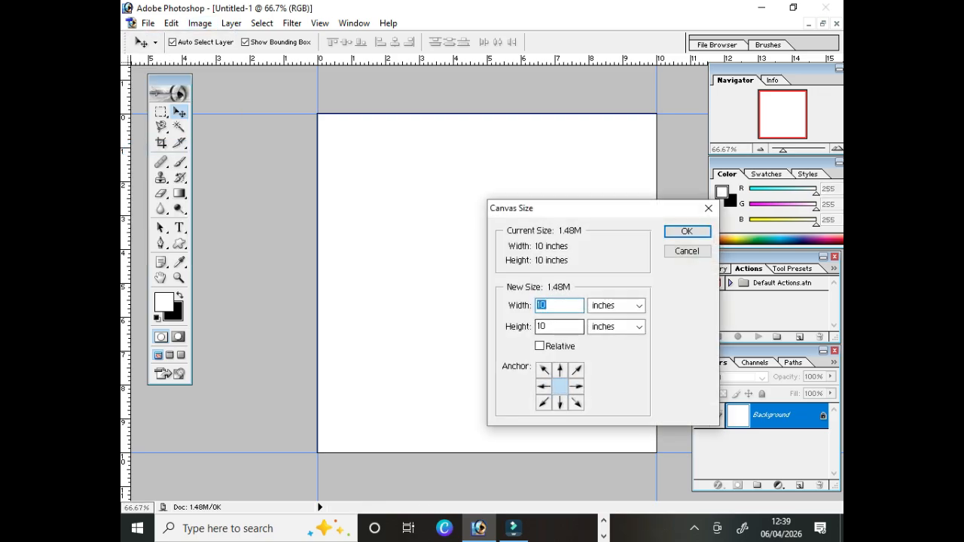
{"action": "type", "text": "20"}
{"action": "key", "text": "Tab"}
{"action": "type", "text": "20"}
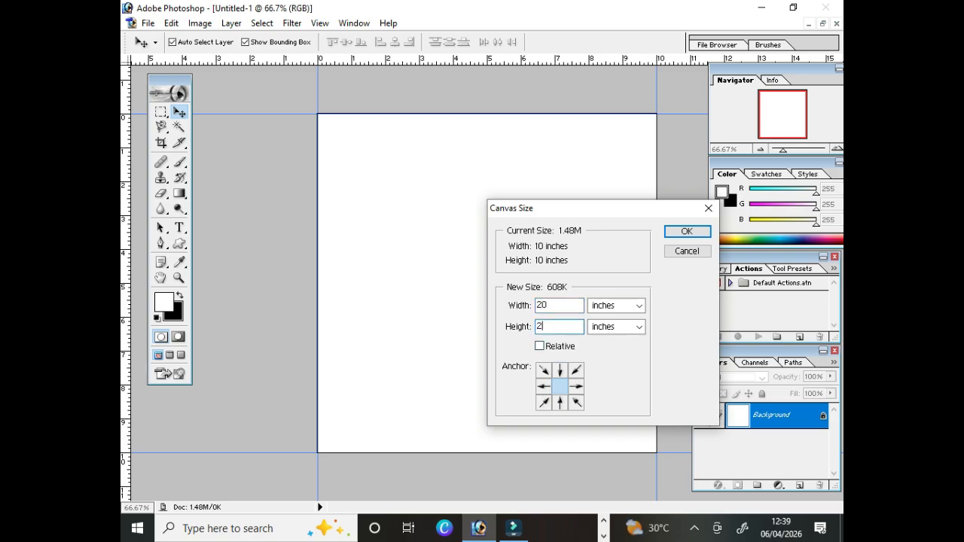
{"action": "key", "text": "Return"}
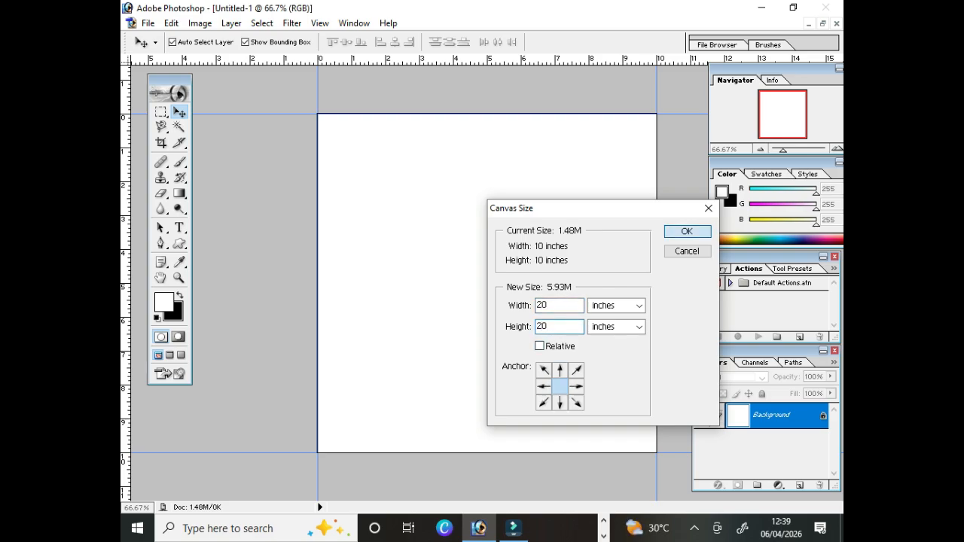
{"action": "key", "text": "ctrl+0"}
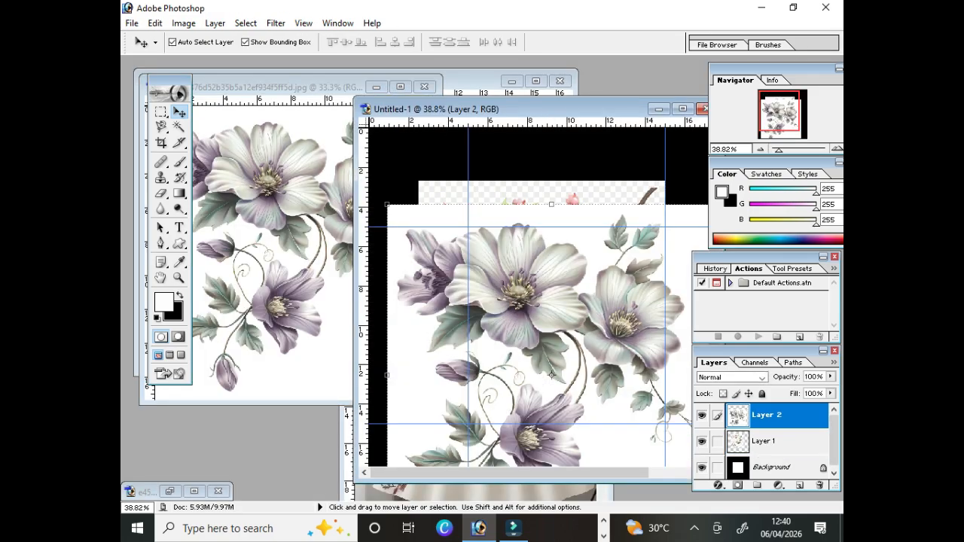
Copy the peach blossom branch image into Untitled-1 as a new layer, minimize its source, and maximize the Untitled-1 window.
{"action": "left_click", "coordinate": [375, 87]}
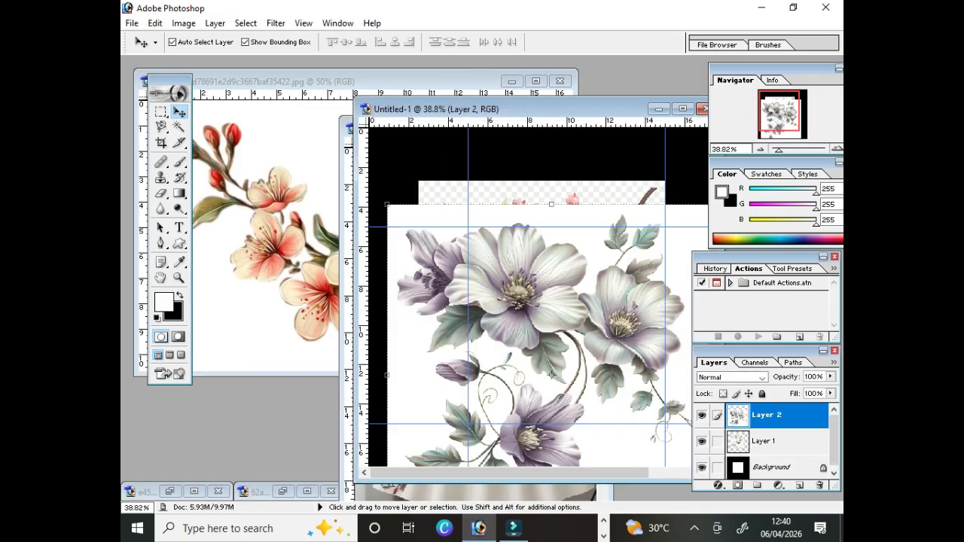
{"action": "left_click", "coordinate": [376, 81]}
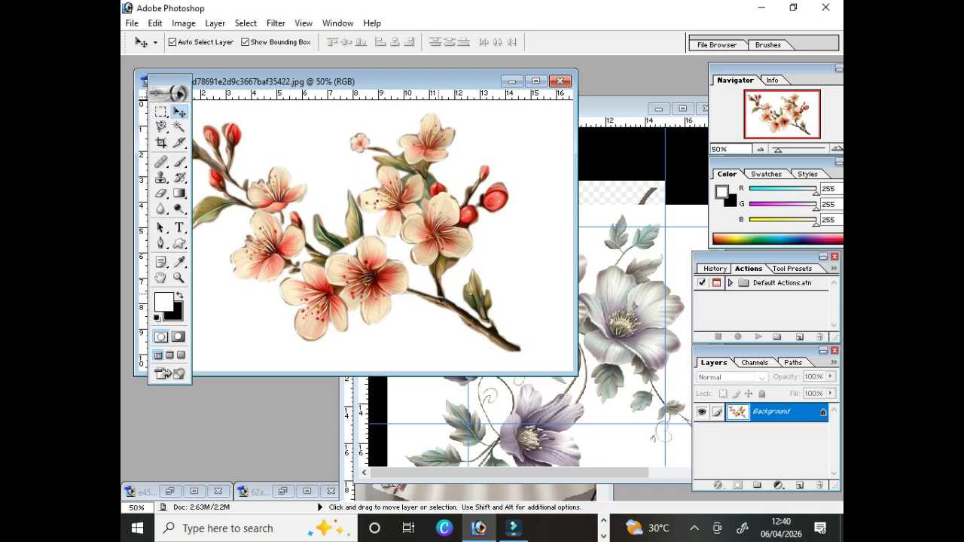
{"action": "left_click_drag", "start_coordinate": [438, 283], "coordinate": [672, 334]}
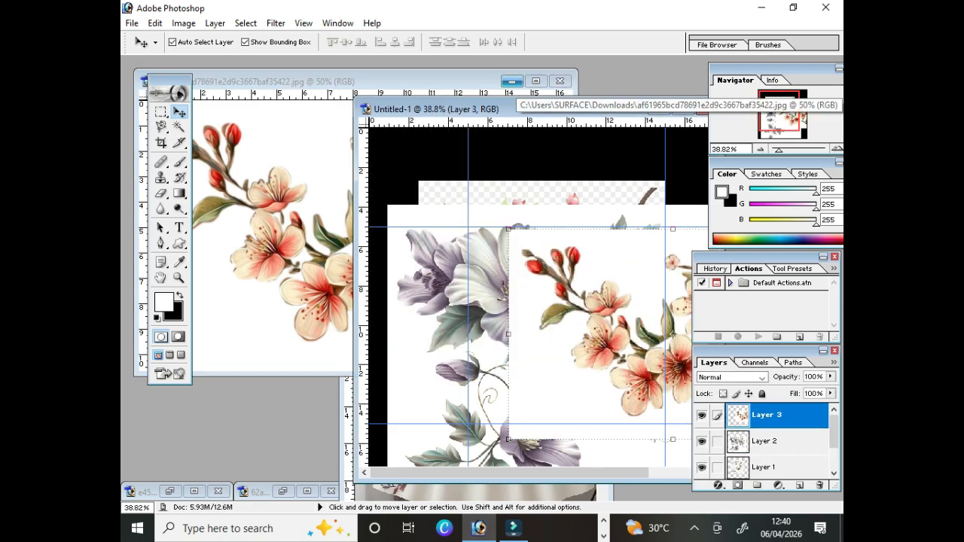
{"action": "left_click", "coordinate": [512, 81]}
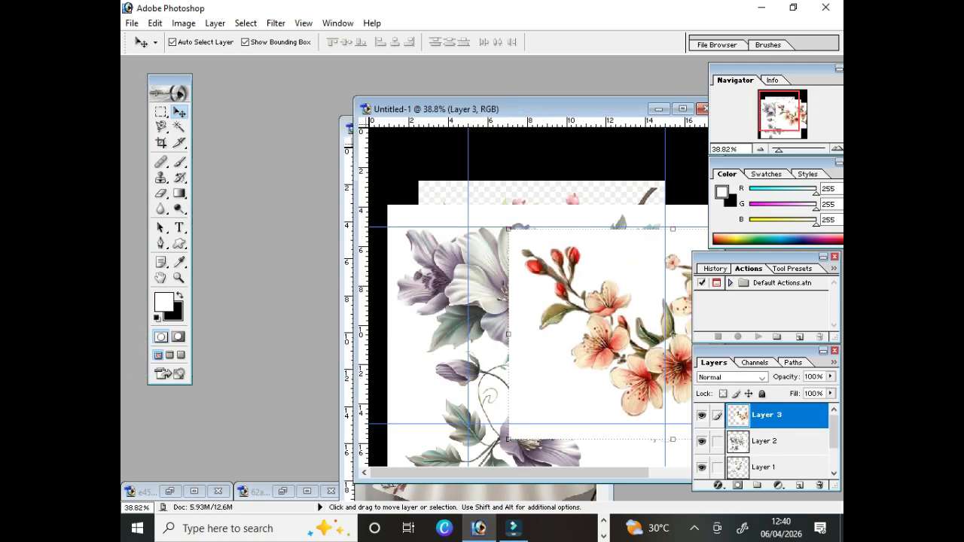
{"action": "left_click", "coordinate": [348, 128]}
{"action": "left_click", "coordinate": [682, 109]}
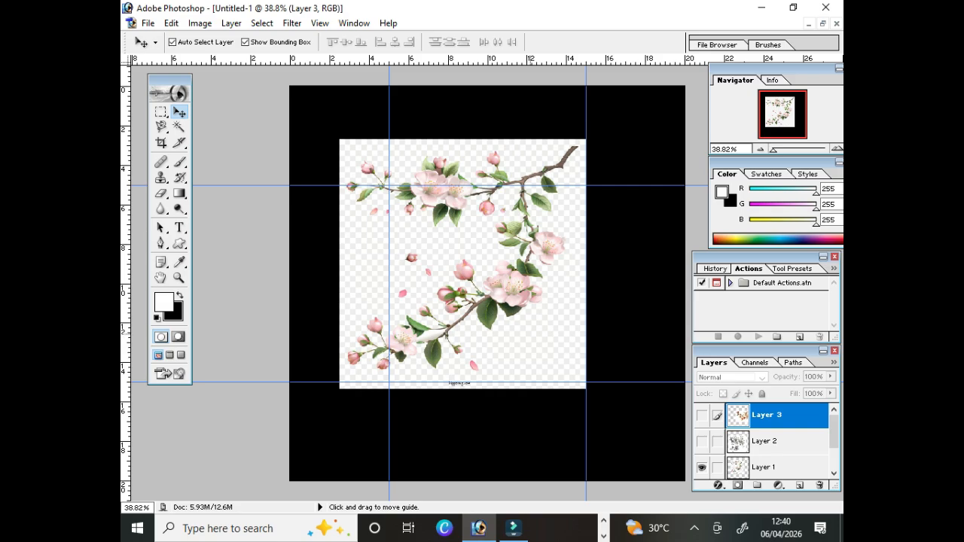
Centre the peach blossom layer over the guided square and delete its white background with the Magic Wand.
{"action": "left_click", "coordinate": [462, 263]}
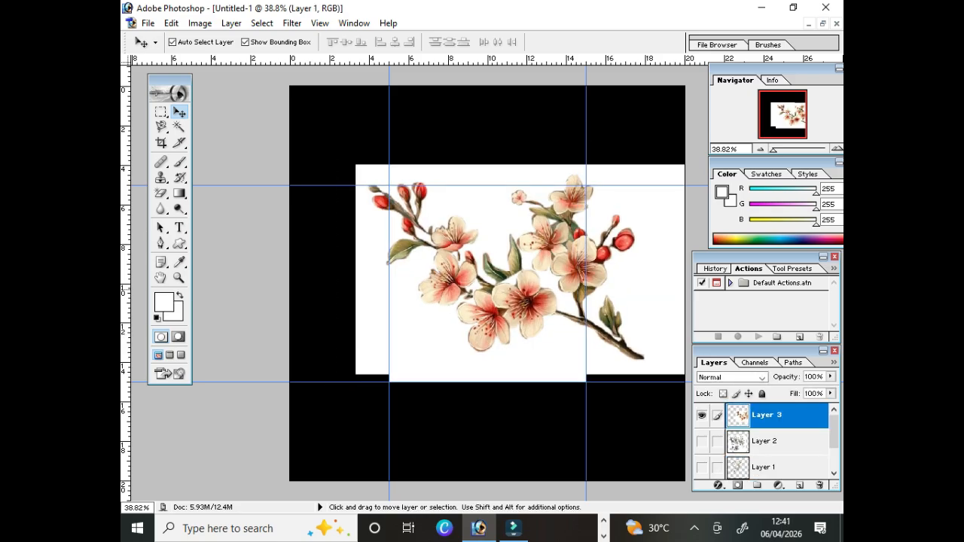
{"action": "left_click_drag", "start_coordinate": [440, 256], "coordinate": [407, 263]}
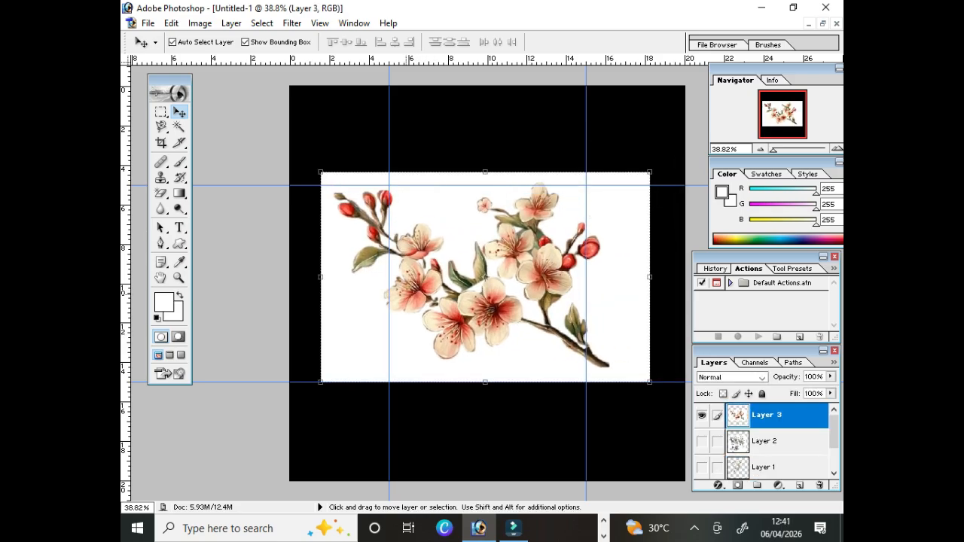
{"action": "left_click", "coordinate": [179, 126]}
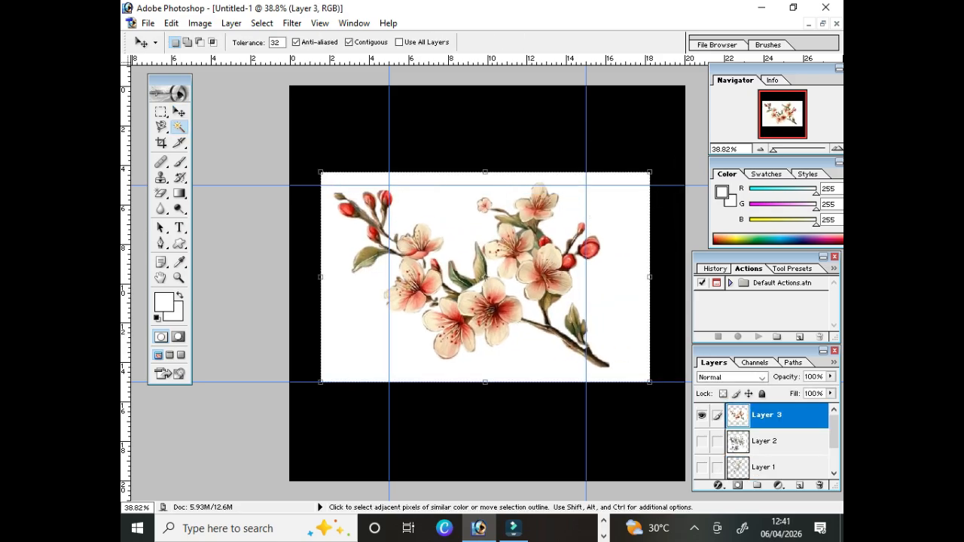
{"action": "left_click", "coordinate": [632, 292]}
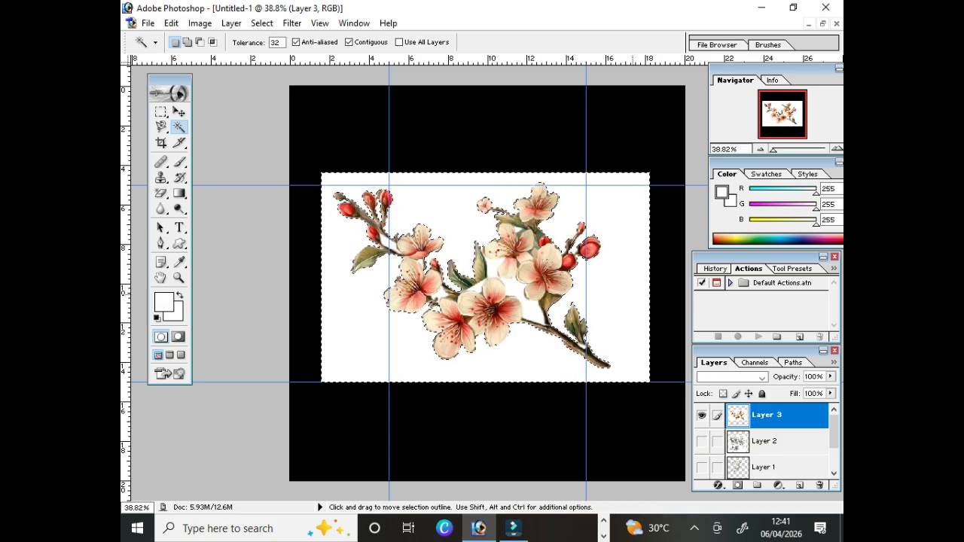
{"action": "key", "text": "Delete"}
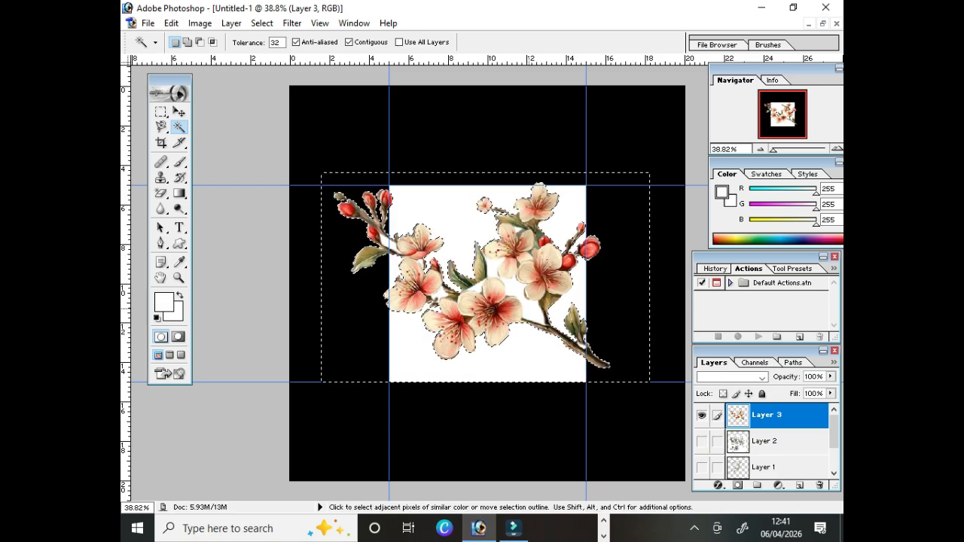
{"action": "left_click", "coordinate": [518, 290]}
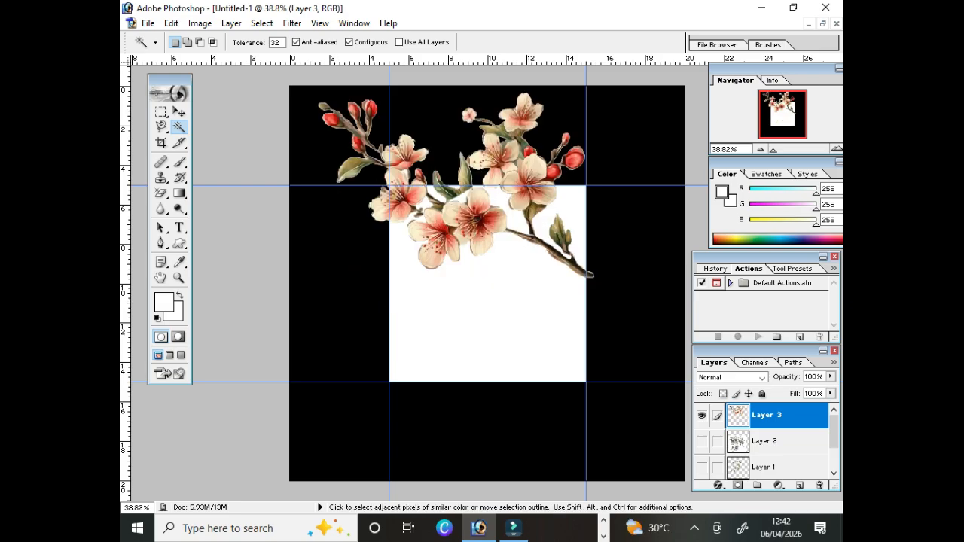
Fill the whole background with dark plum (RGB 41, 25, 36).
{"action": "key", "text": "v"}
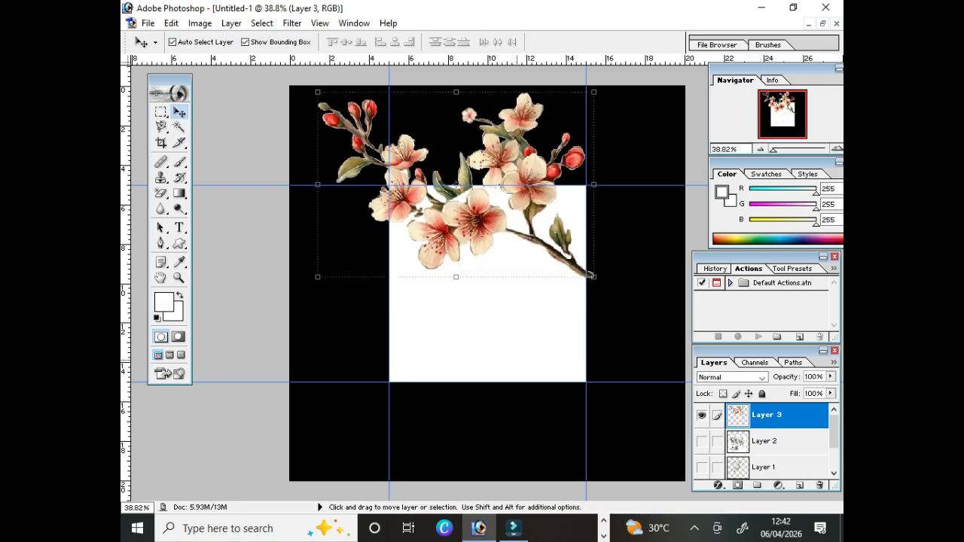
{"action": "left_click", "coordinate": [516, 360]}
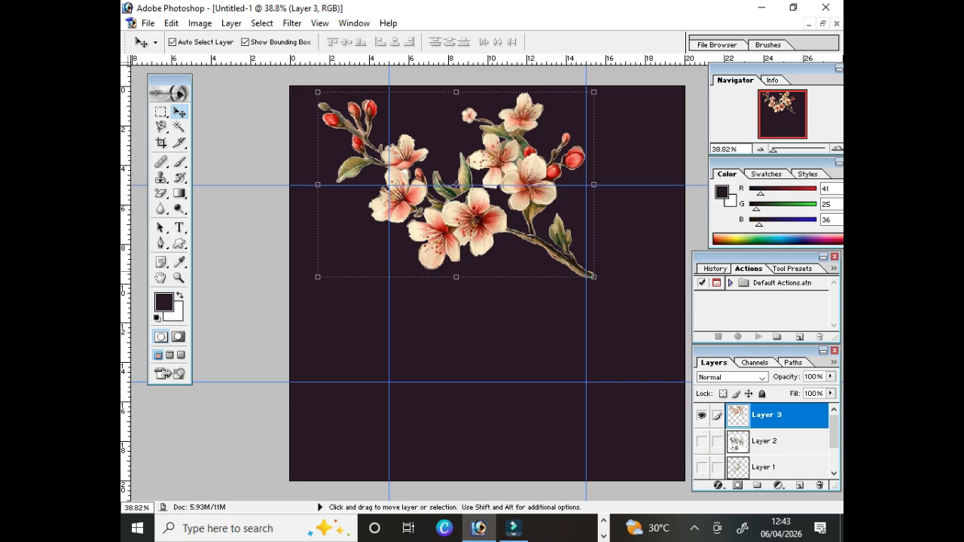
Scale the blossom branch to 53%, rotate it -45 degrees, and place it across the lower guide.
{"action": "left_click_drag", "start_coordinate": [607, 293], "coordinate": [542, 167]}
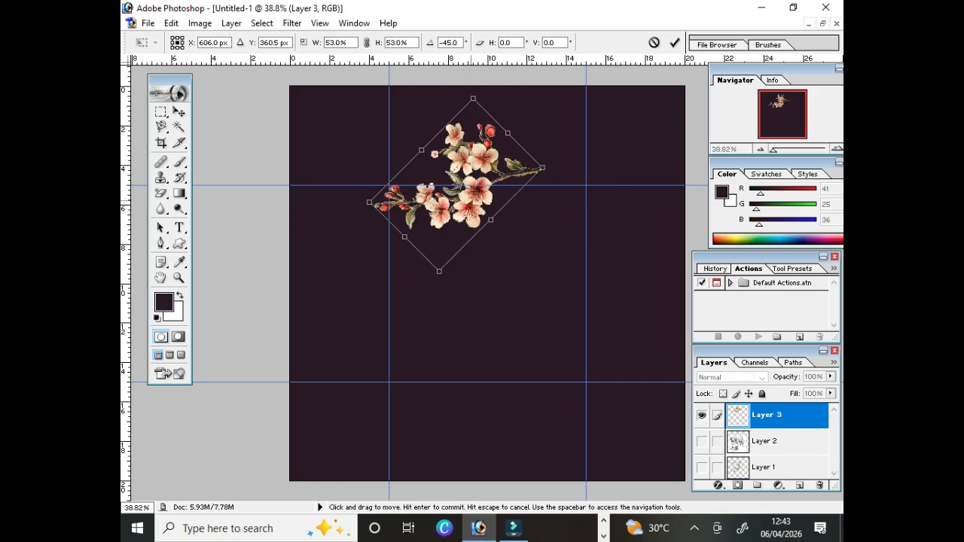
{"action": "left_click_drag", "start_coordinate": [455, 184], "coordinate": [489, 366]}
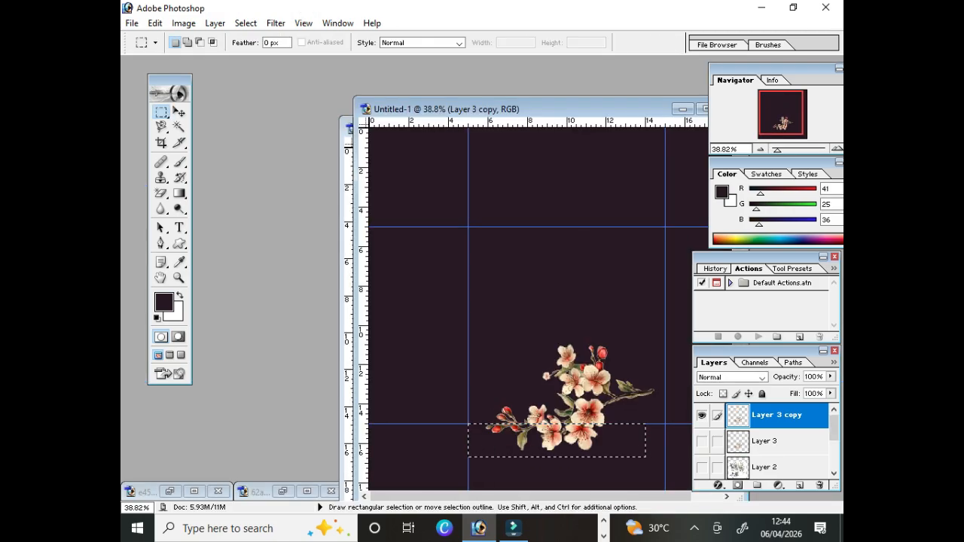
Move the selected blossom strip below the lower guide straight up to the upper guide and deselect it.
{"action": "key", "text": "v"}
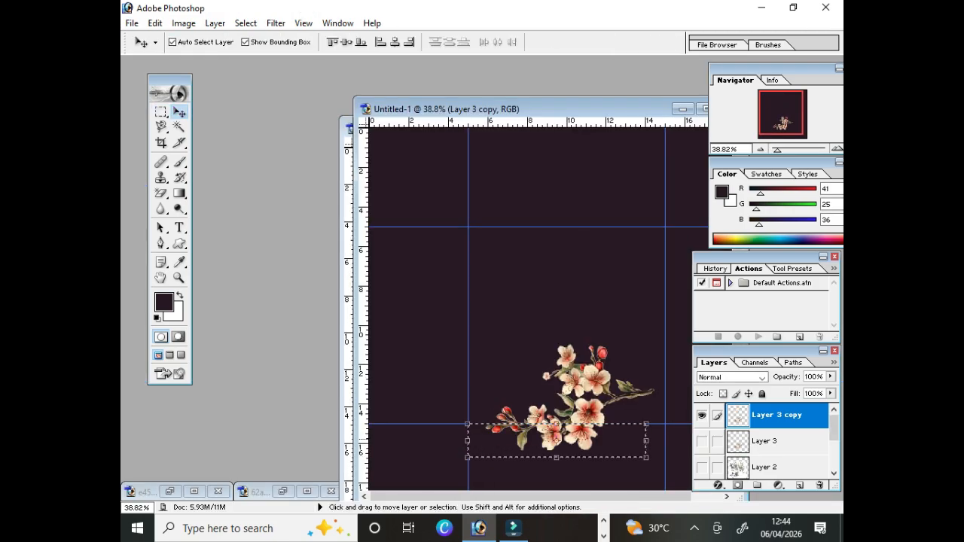
{"action": "left_click_drag", "start_coordinate": [550, 444], "coordinate": [563, 255]}
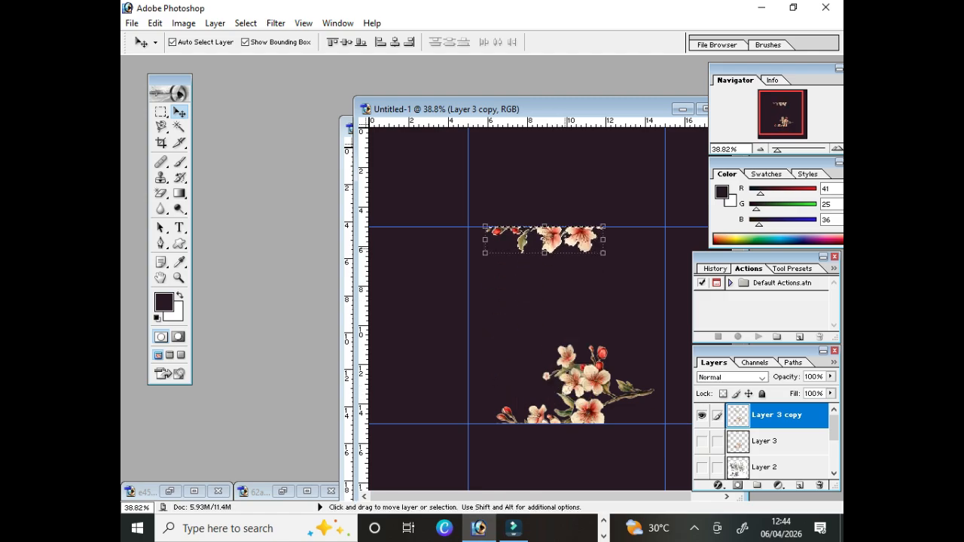
{"action": "key", "text": "ctrl+d"}
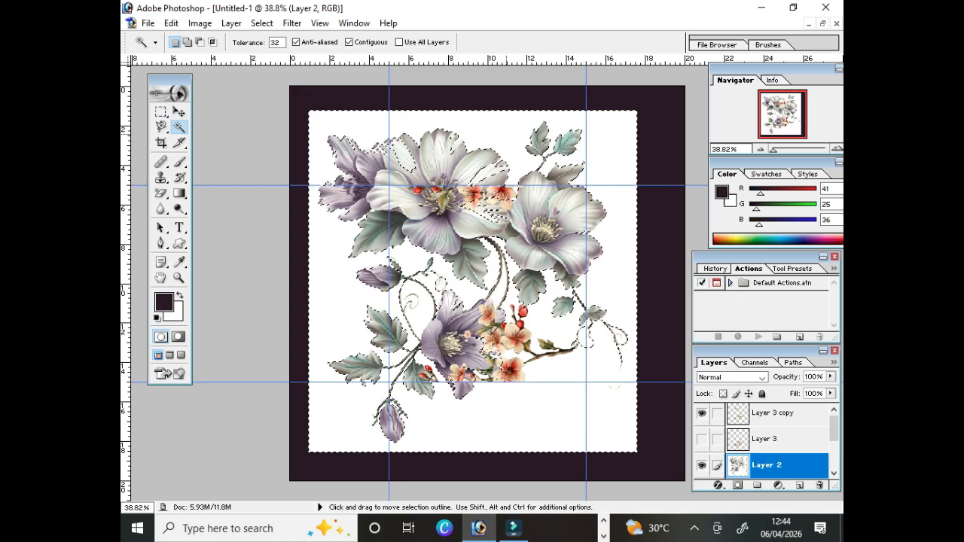
Delete the selected white background around the purple flowers on Layer 2.
{"action": "key", "text": "Delete"}
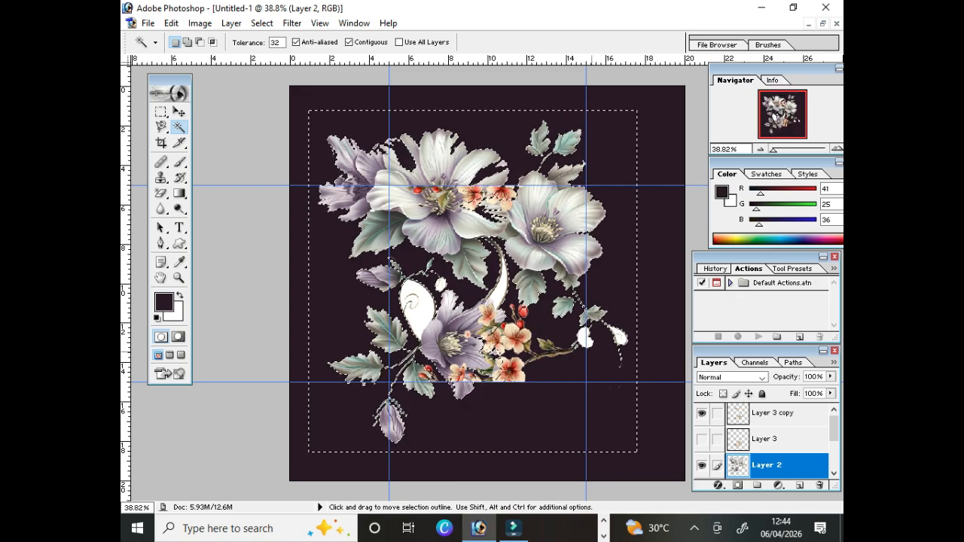
Remove the remaining enclosed white patches between the vine curls and stems of the purple flowers on Layer 2.
{"action": "left_click", "coordinate": [418, 309]}
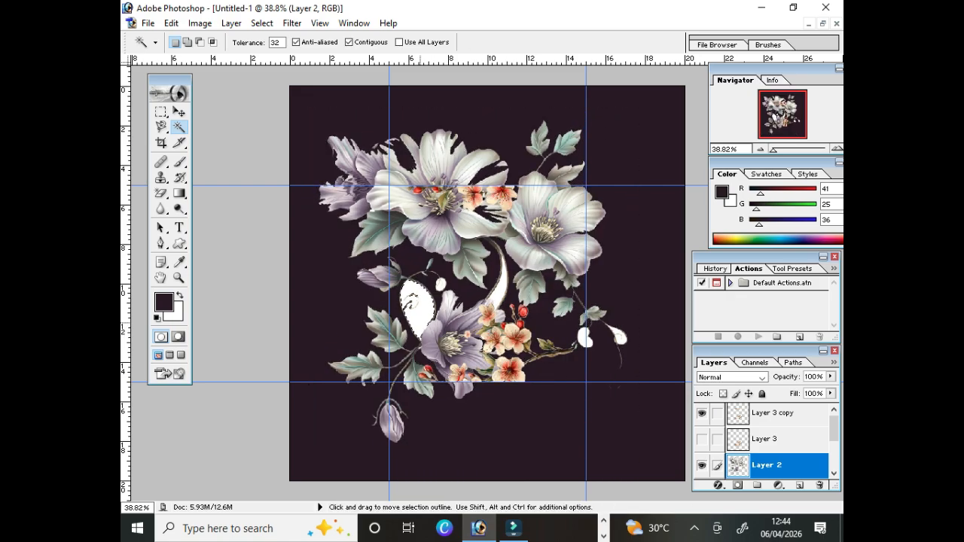
{"action": "key", "text": "Delete"}
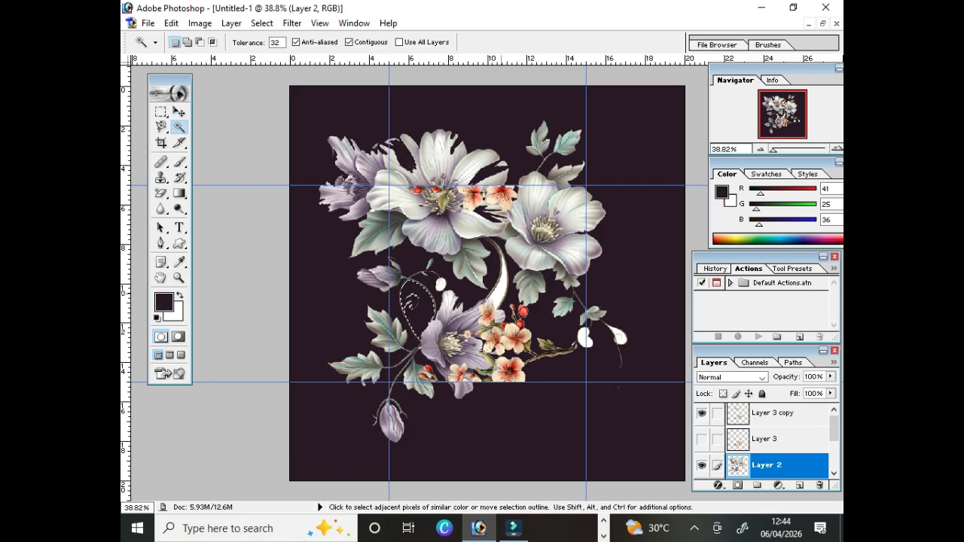
{"action": "left_click", "coordinate": [493, 294]}
{"action": "key", "text": "Delete"}
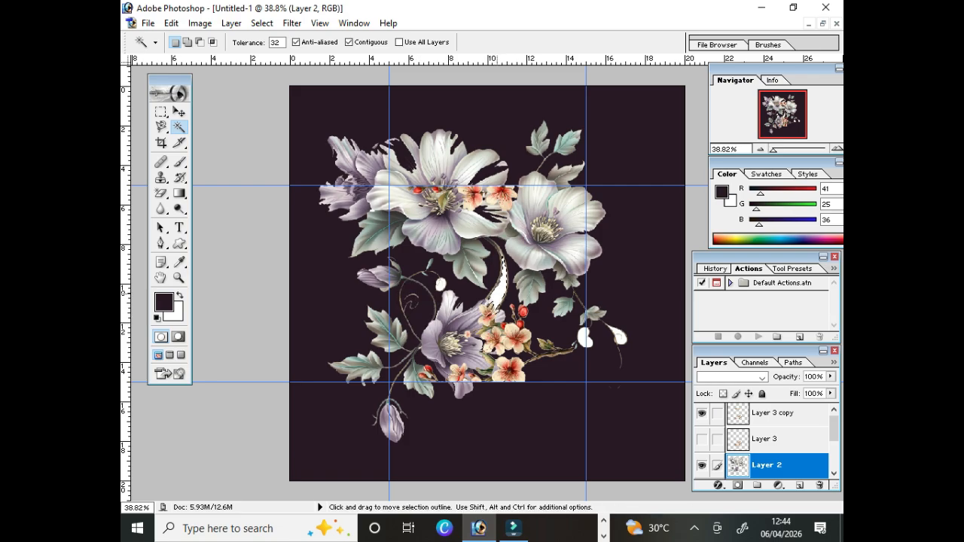
{"action": "key", "text": "e"}
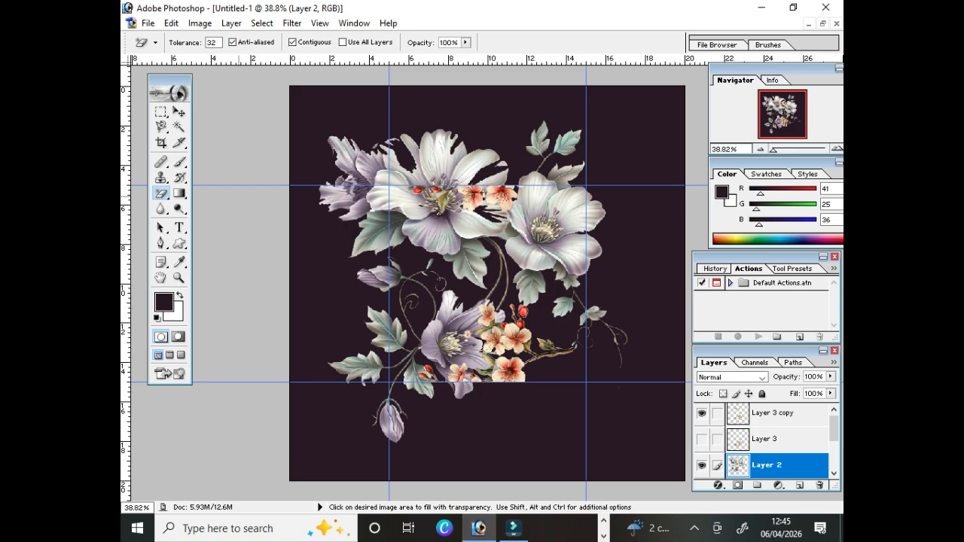
Scale down the purple flower cluster and place it on top of the blossom branch, with its lower edge on the lower guide.
{"action": "key", "text": "v"}
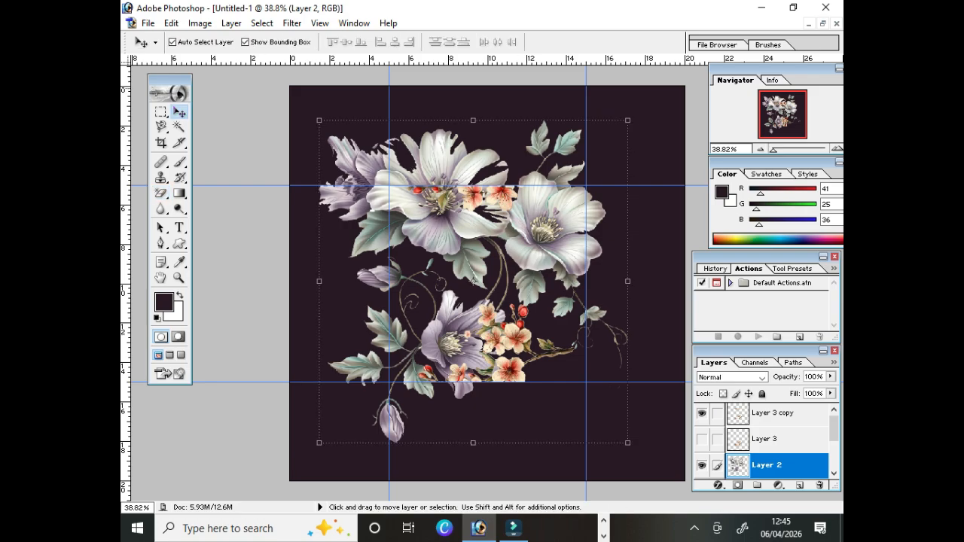
{"action": "left_click_drag", "start_coordinate": [627, 121], "coordinate": [499, 254]}
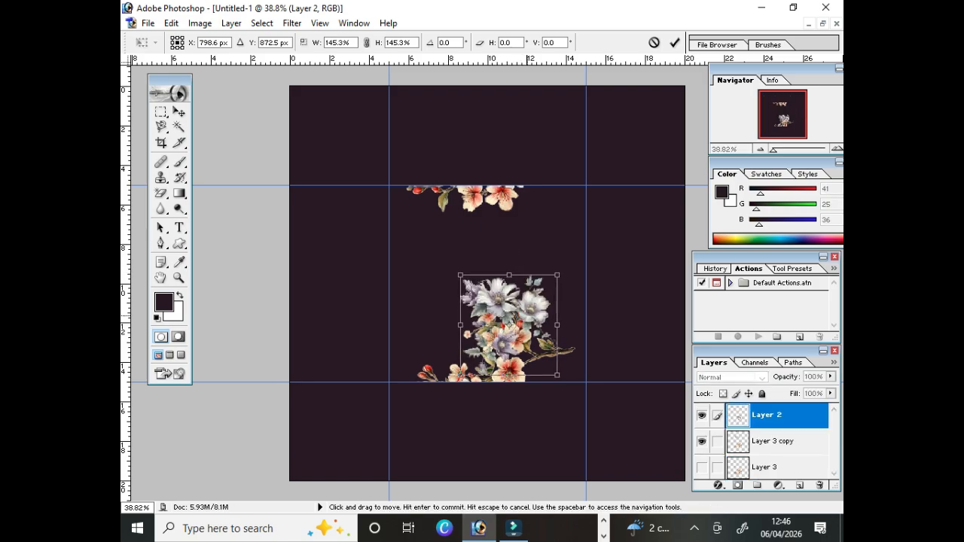
{"action": "left_click_drag", "start_coordinate": [508, 324], "coordinate": [509, 363]}
{"action": "key", "text": "Escape"}
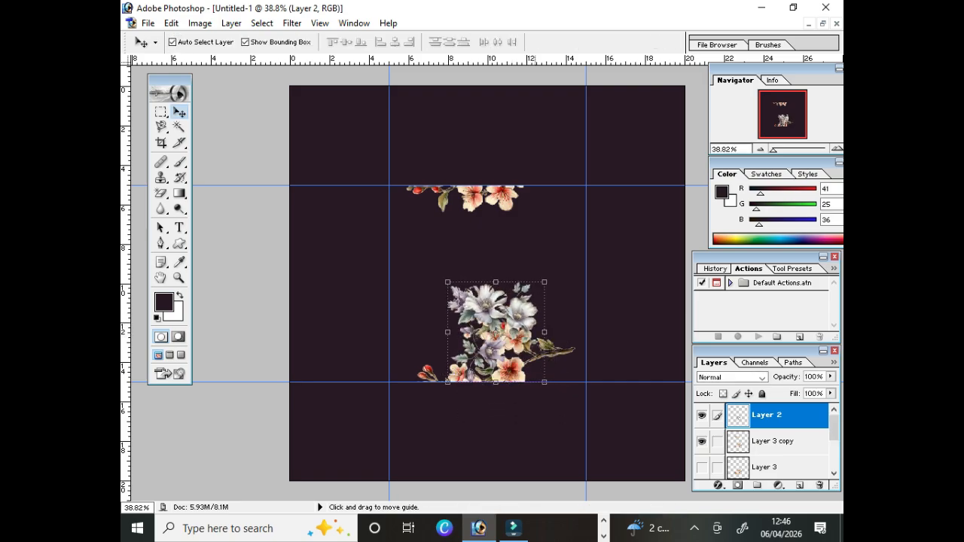
Duplicate the purple flower cluster across the vertical guide at 15 inches and shift the overhanging part straight across to the guide at 5 inches.
{"action": "key", "text": "ctrl+j"}
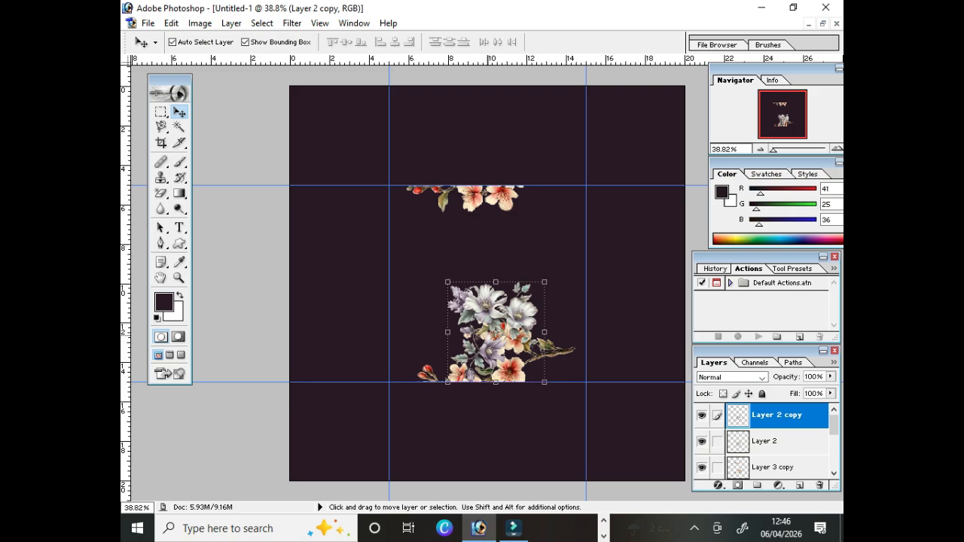
{"action": "left_click_drag", "start_coordinate": [495, 332], "coordinate": [585, 273]}
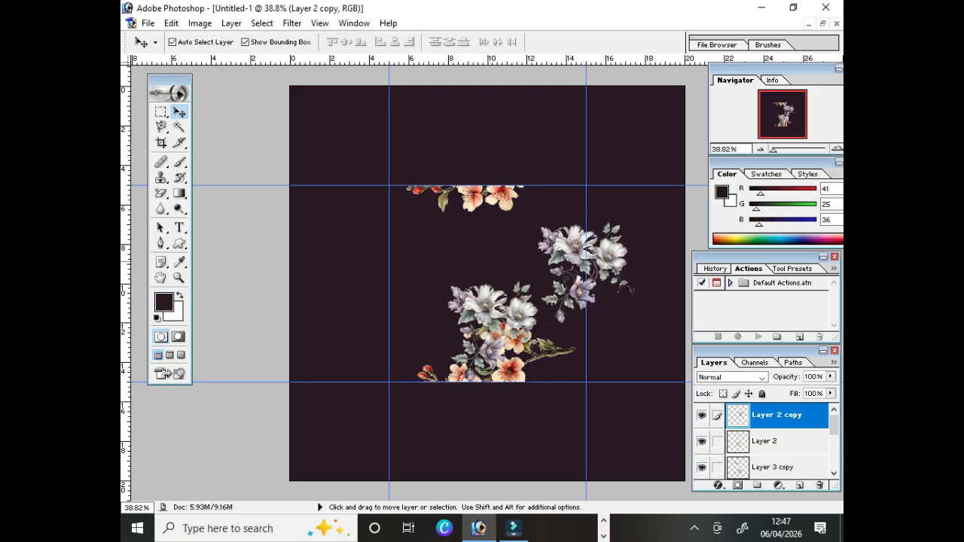
{"action": "key", "text": "m"}
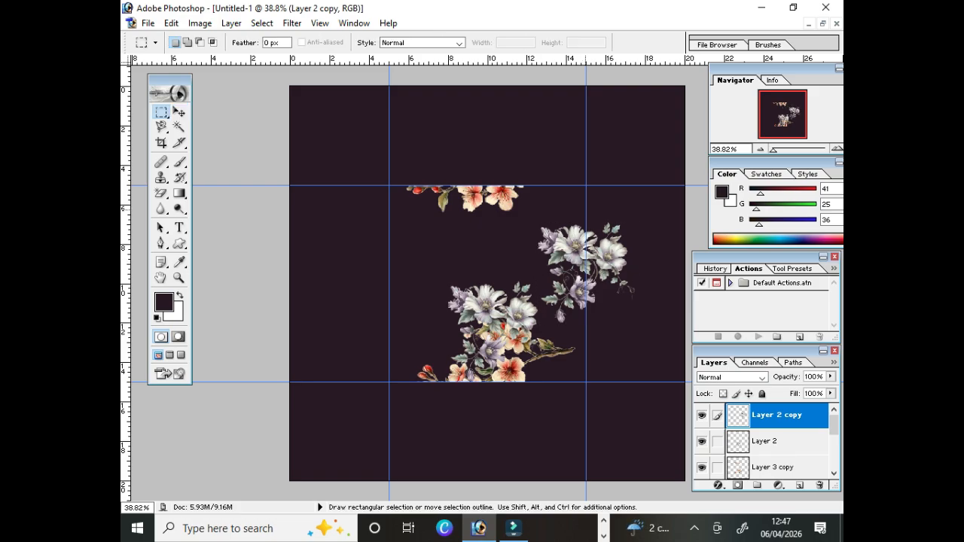
{"action": "left_click_drag", "start_coordinate": [631, 309], "coordinate": [637, 333]}
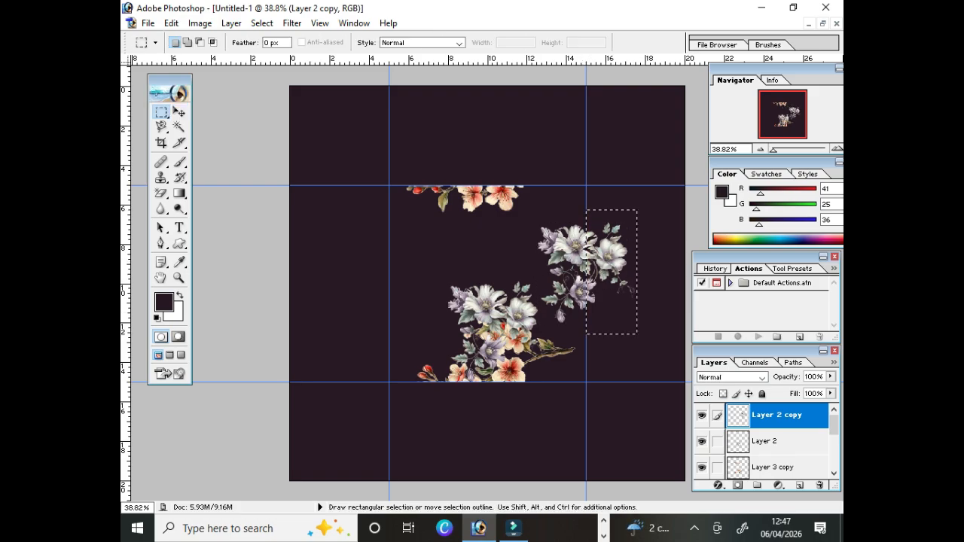
{"action": "left_click", "coordinate": [178, 111]}
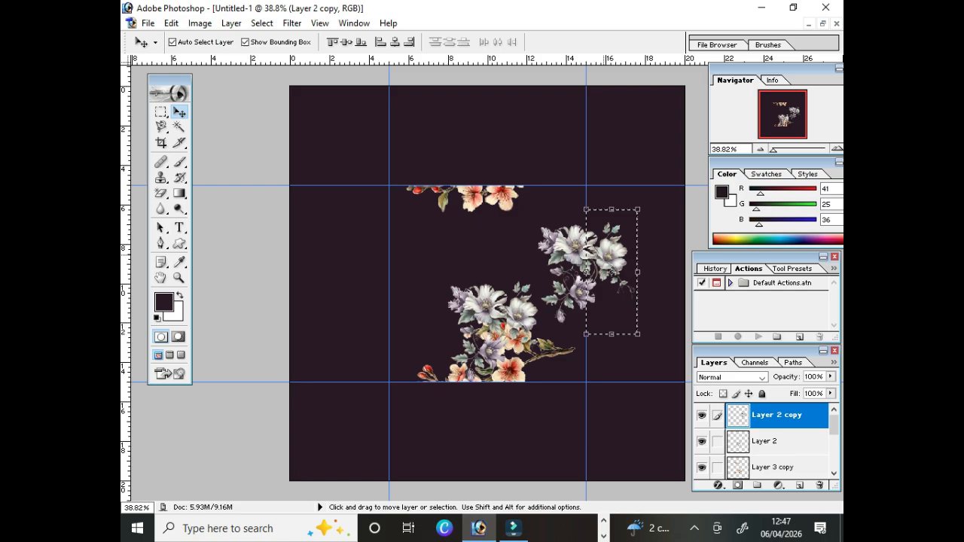
{"action": "left_click_drag", "start_coordinate": [612, 271], "coordinate": [414, 271]}
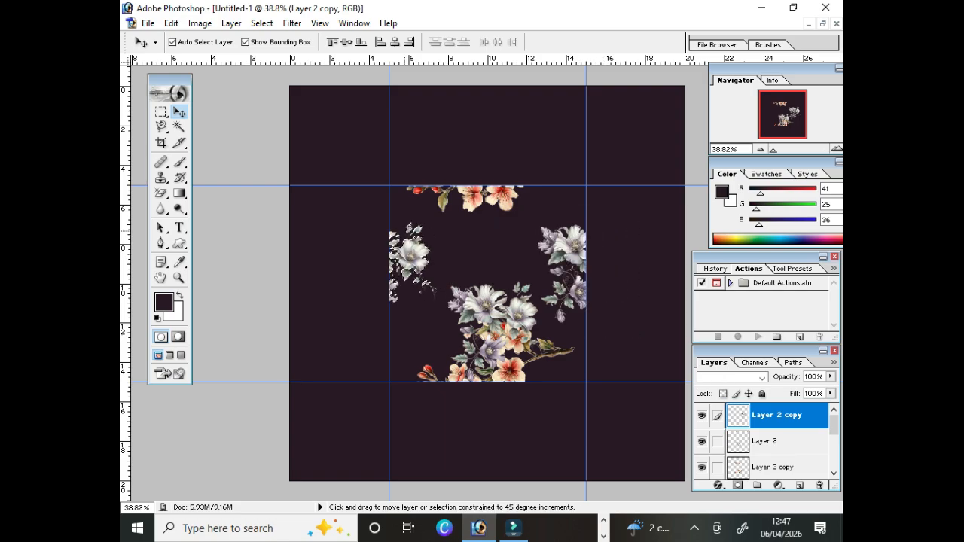
{"action": "key", "text": "ctrl+d"}
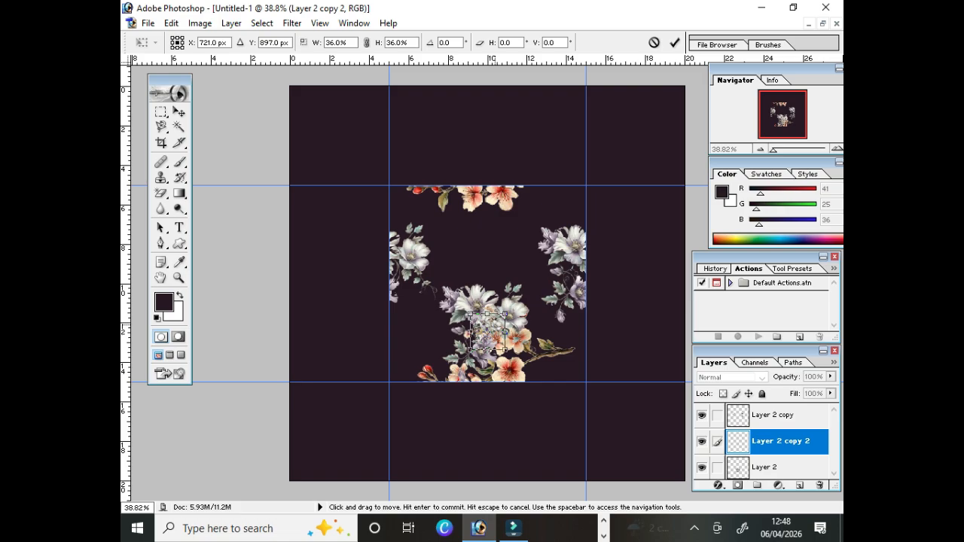
Scale another copy of the purple flower cluster to 36% and spread five such small clusters over the empty areas between the guides.
{"action": "key", "text": "Return"}
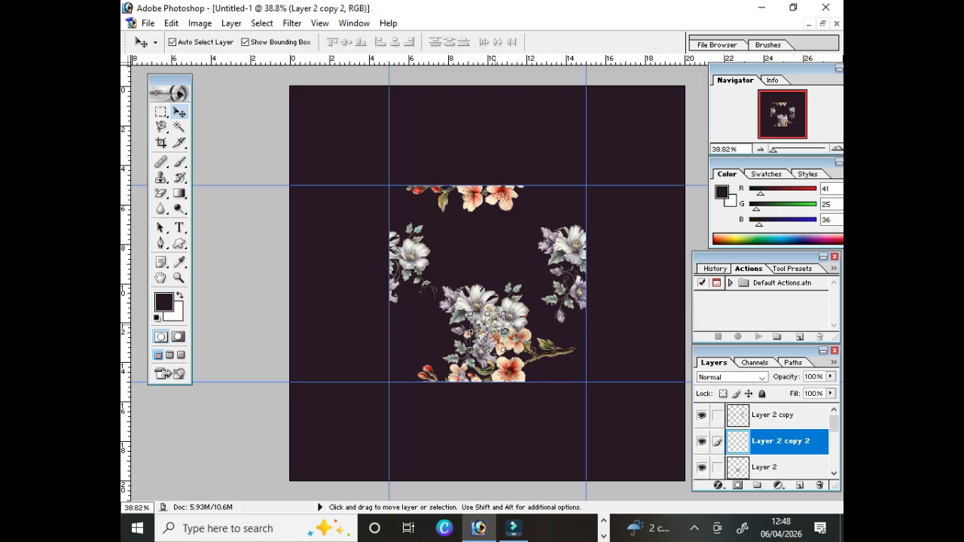
{"action": "mouse_move", "coordinate": [487, 331]}
{"action": "left_mouse_down"}
{"action": "mouse_move", "coordinate": [531, 235]}
{"action": "mouse_move", "coordinate": [562, 202]}
{"action": "mouse_move", "coordinate": [408, 200]}
{"action": "mouse_move", "coordinate": [420, 221]}
{"action": "left_mouse_up"}
{"action": "left_click_drag", "start_coordinate": [420, 198], "coordinate": [530, 259], "text": "alt"}
{"action": "left_click", "coordinate": [486, 277]}
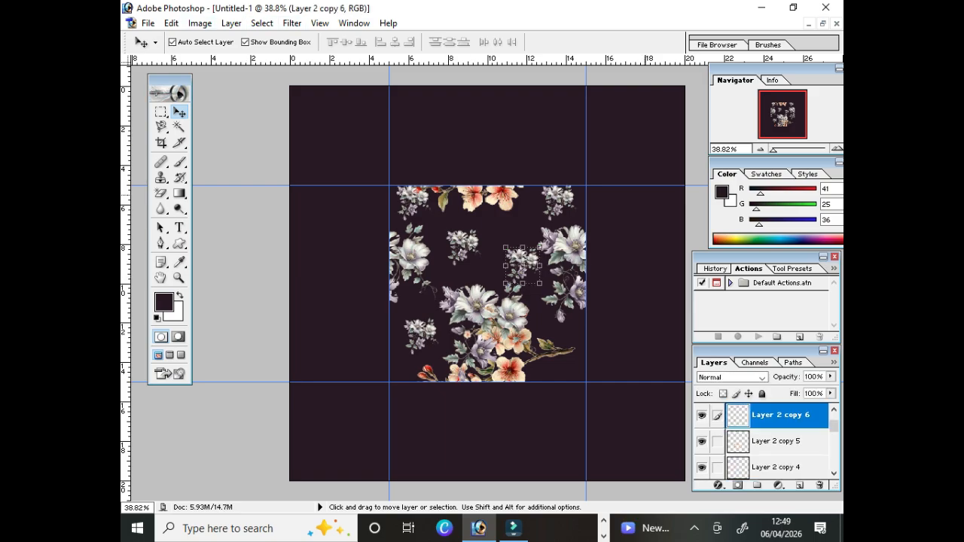
Link all visible flower layers and merge them into a single visible layer above the background.
{"action": "left_click", "coordinate": [621, 195]}
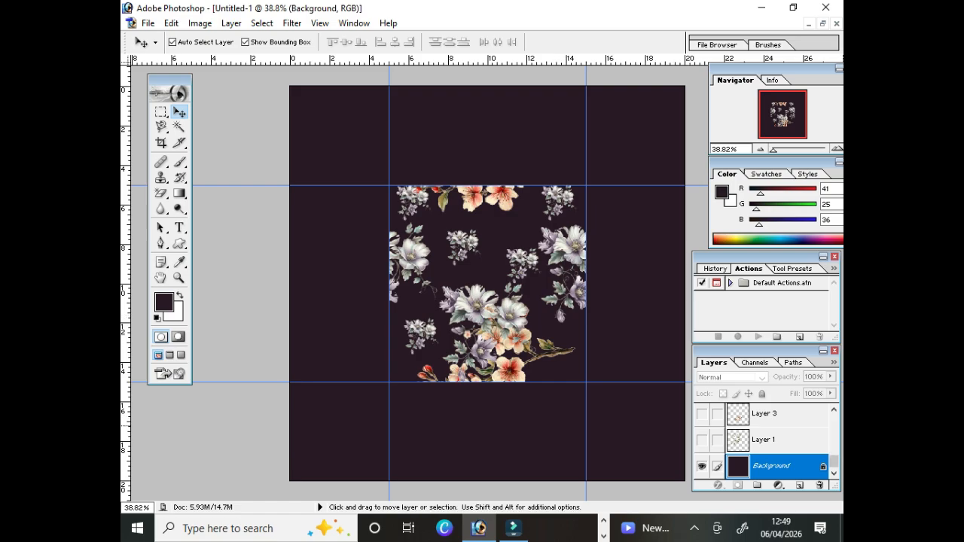
{"action": "left_click", "coordinate": [833, 409]}
{"action": "left_click", "coordinate": [833, 409]}
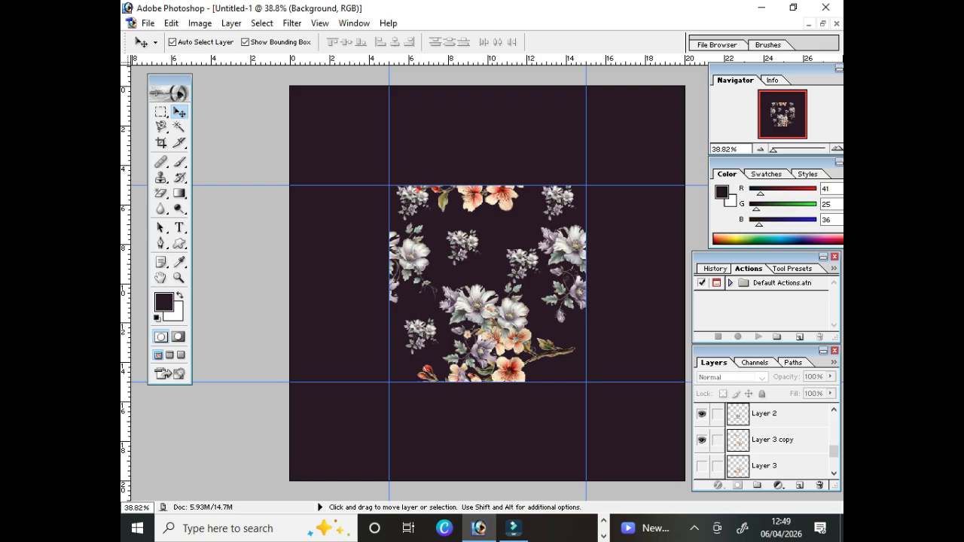
{"action": "left_click_drag", "start_coordinate": [717, 440], "coordinate": [717, 404]}
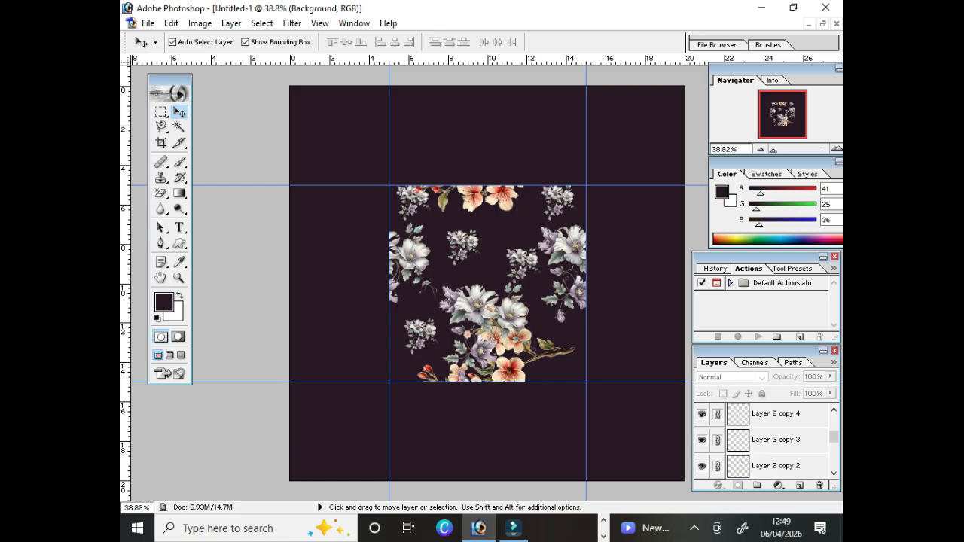
{"action": "left_click", "coordinate": [701, 414]}
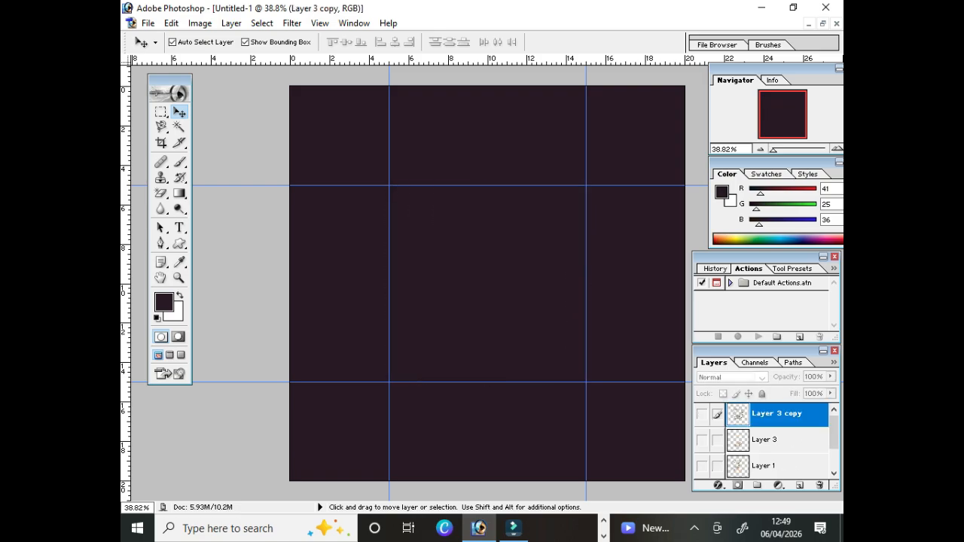
{"action": "left_click", "coordinate": [701, 413]}
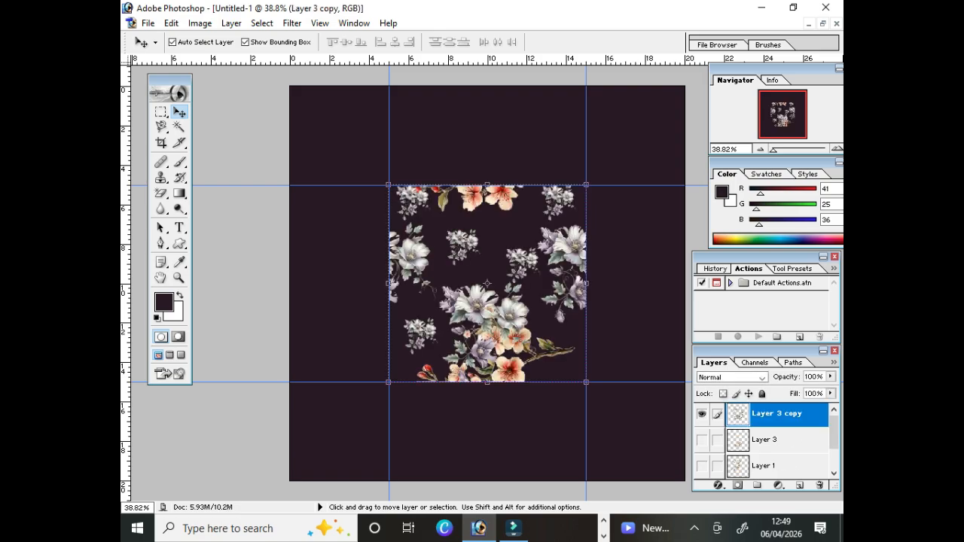
Reduce the canvas size to 10 by 10 inches around the centre, accepting the clipping.
{"action": "left_click", "coordinate": [200, 24]}
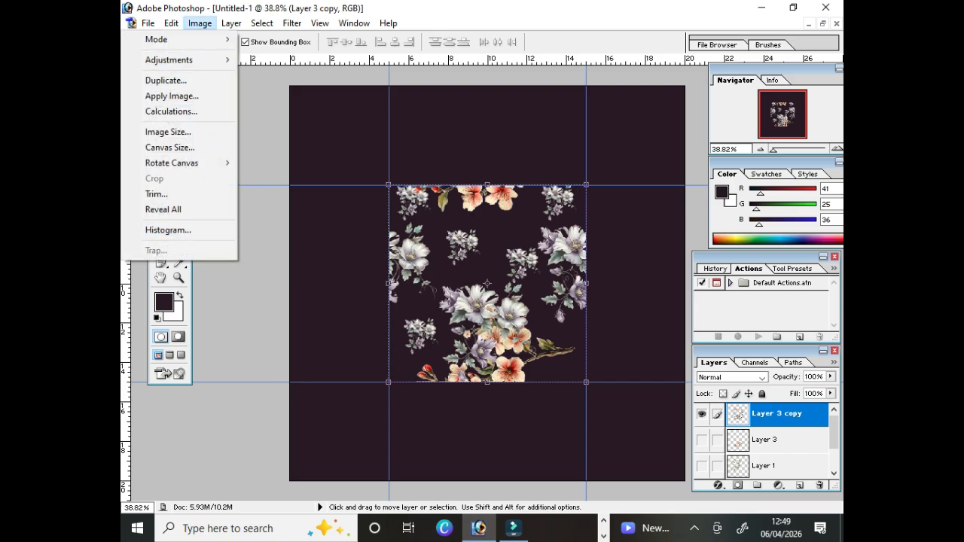
{"action": "left_click", "coordinate": [170, 148]}
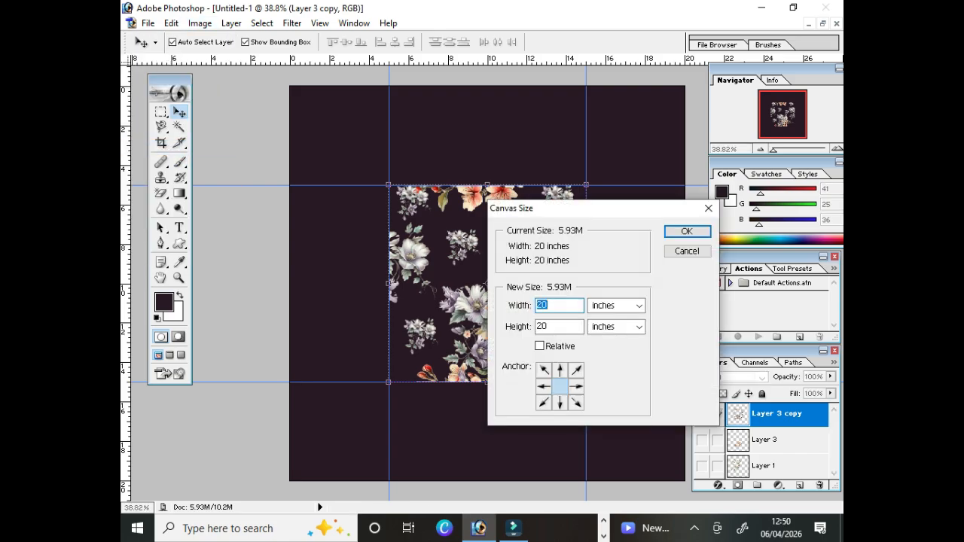
{"action": "type", "text": "10"}
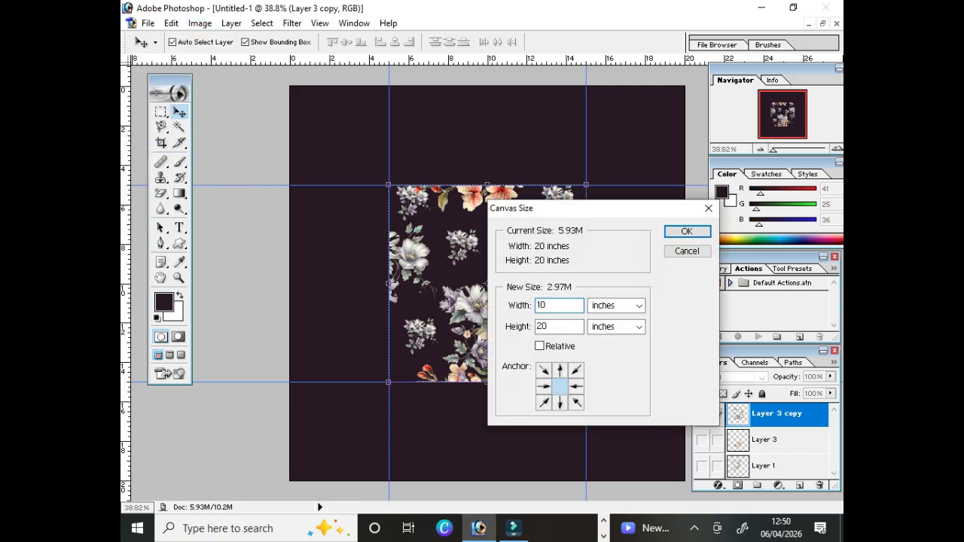
{"action": "key", "text": "Tab"}
{"action": "type", "text": "10"}
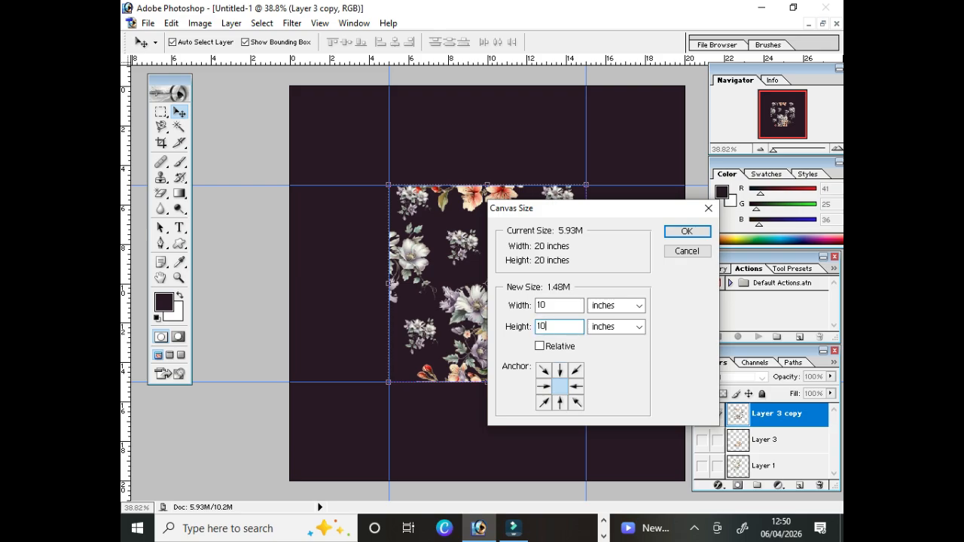
{"action": "key", "text": "Return"}
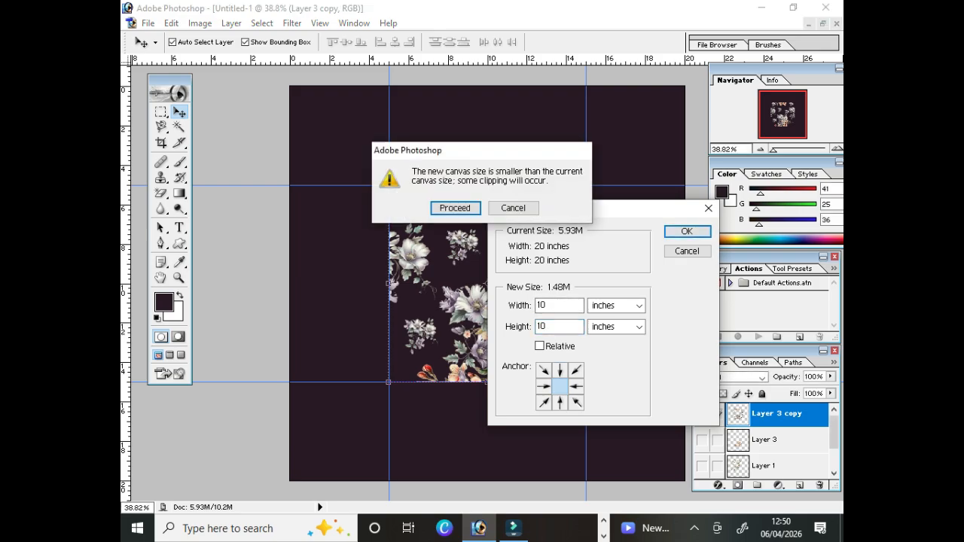
{"action": "key", "text": "Return"}
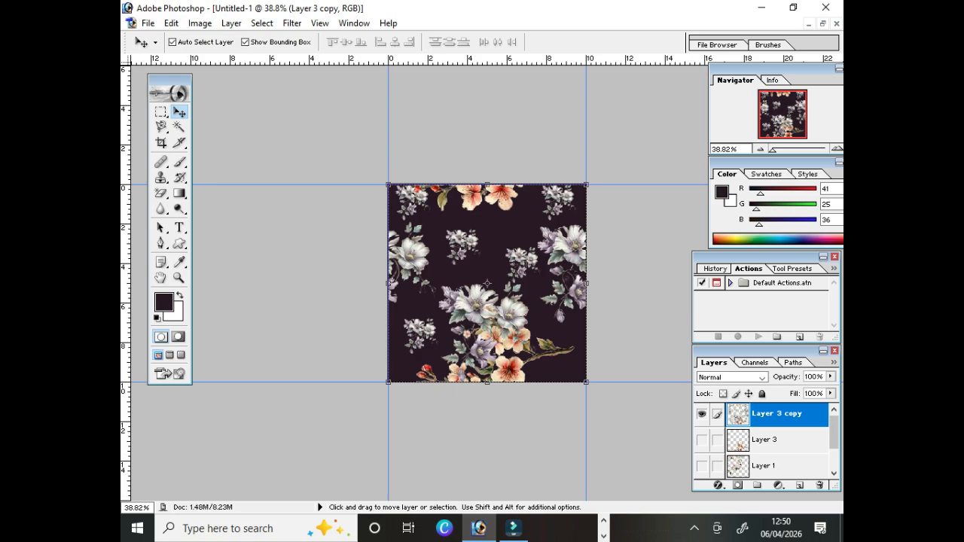
Hide the Background layer and define the transparent floral tile as a pattern named pattern2.
{"action": "left_click_drag", "start_coordinate": [834, 432], "coordinate": [833, 450]}
{"action": "left_click", "coordinate": [701, 466]}
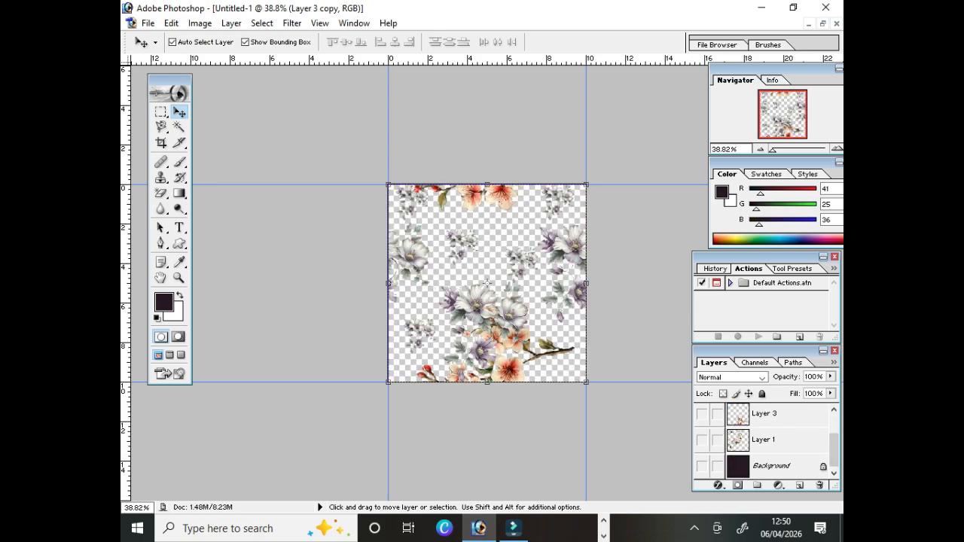
{"action": "left_click", "coordinate": [171, 23]}
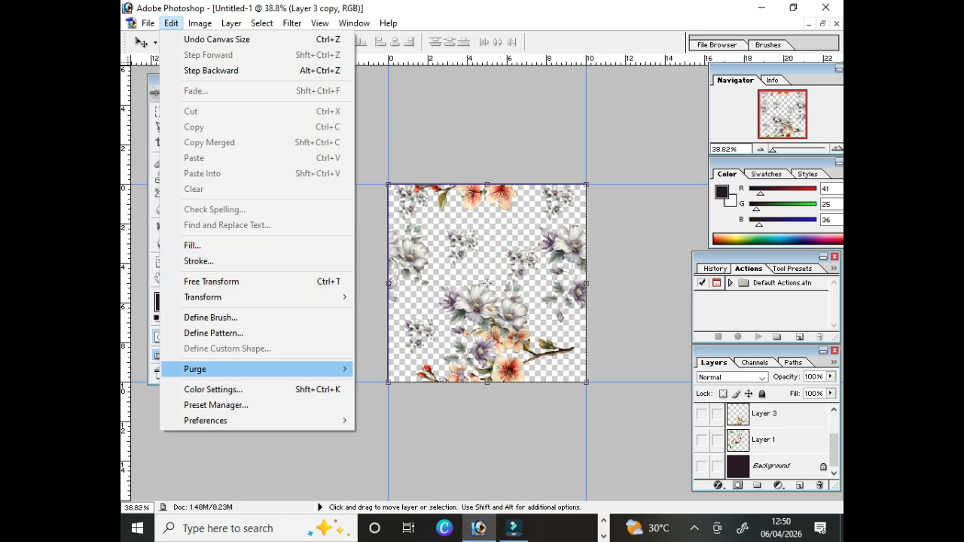
{"action": "left_click", "coordinate": [213, 333]}
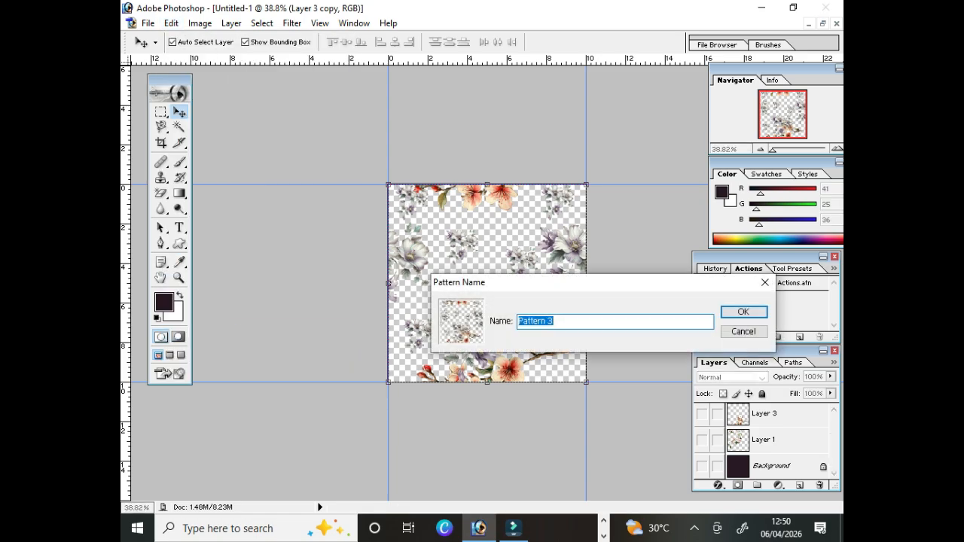
{"action": "type", "text": "pattern2"}
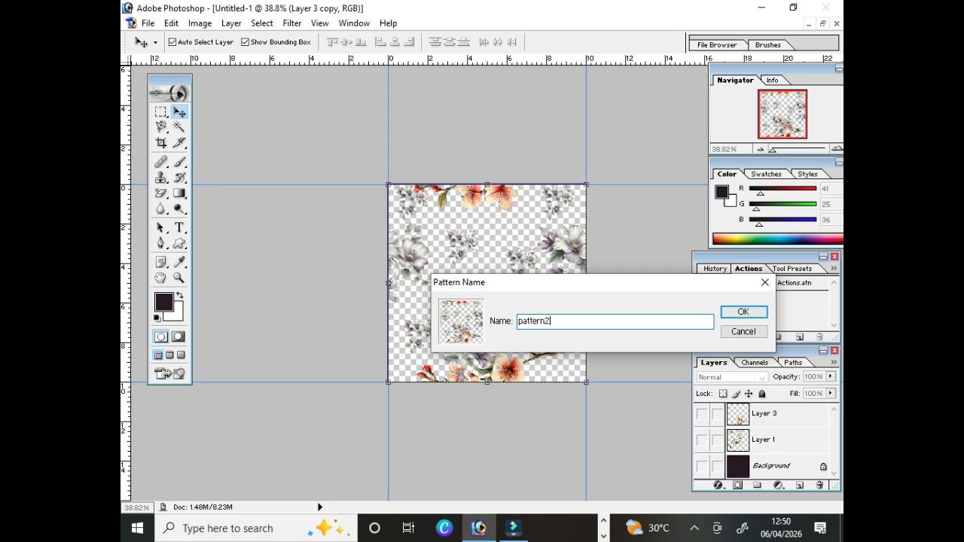
{"action": "key", "text": "Return"}
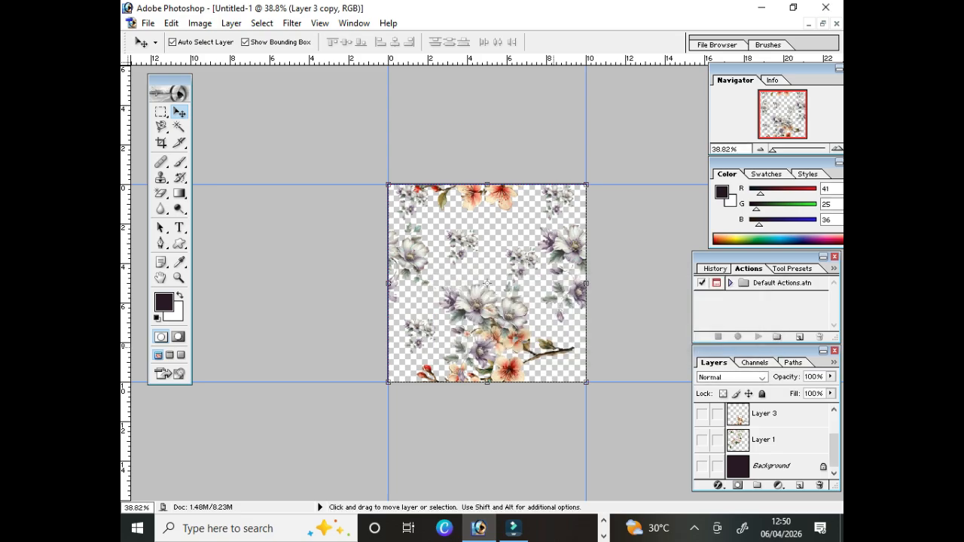
Create a new white RGB document 42 inches wide and 45 inches high at 72 pixels/inch, and maximize its window.
{"action": "left_click", "coordinate": [147, 23]}
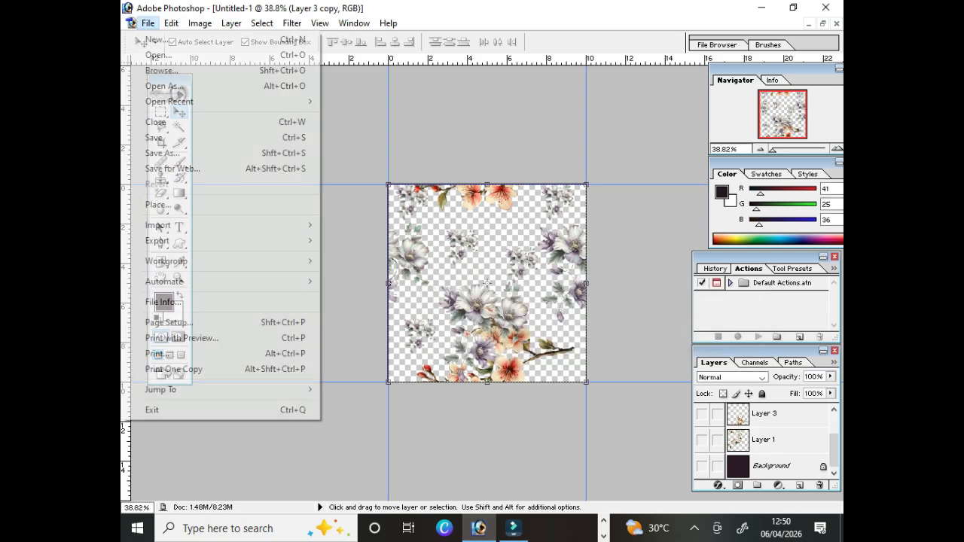
{"action": "left_click", "coordinate": [148, 23]}
{"action": "left_click", "coordinate": [147, 23]}
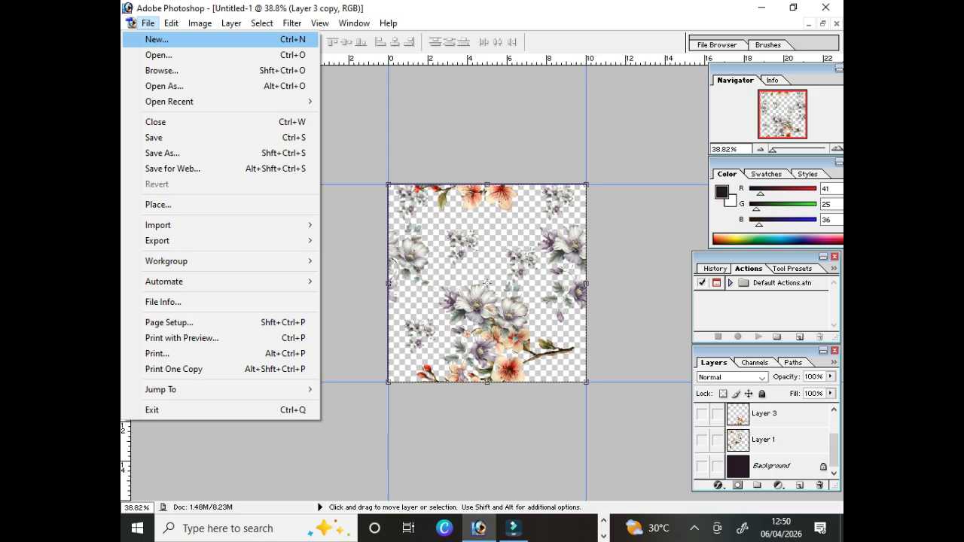
{"action": "key", "text": "Return"}
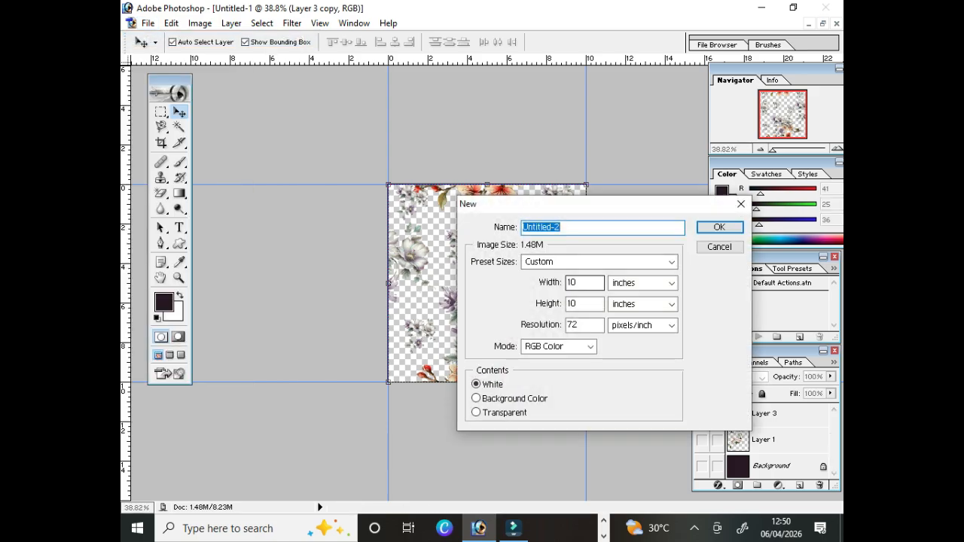
{"action": "double_click", "coordinate": [575, 282]}
{"action": "type", "text": "42"}
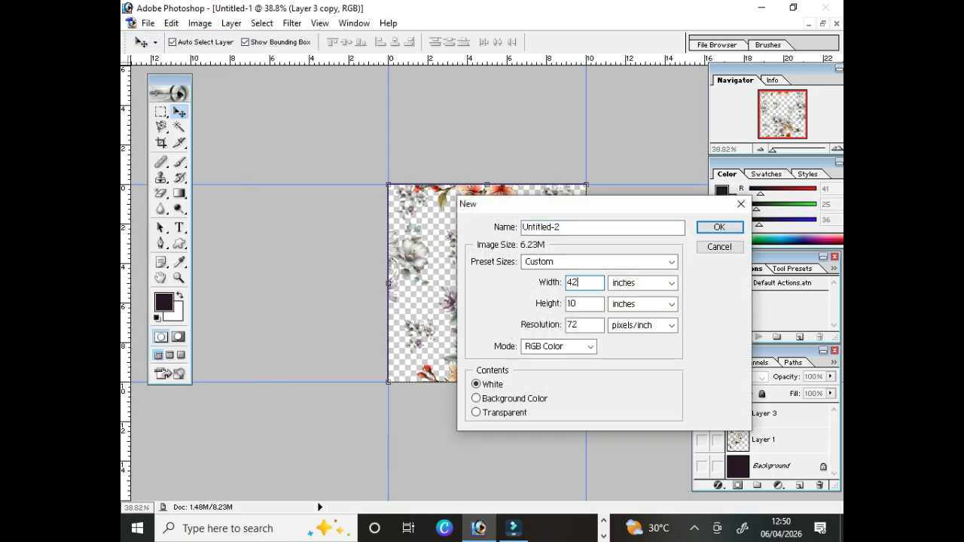
{"action": "key", "text": "Tab"}
{"action": "type", "text": "45"}
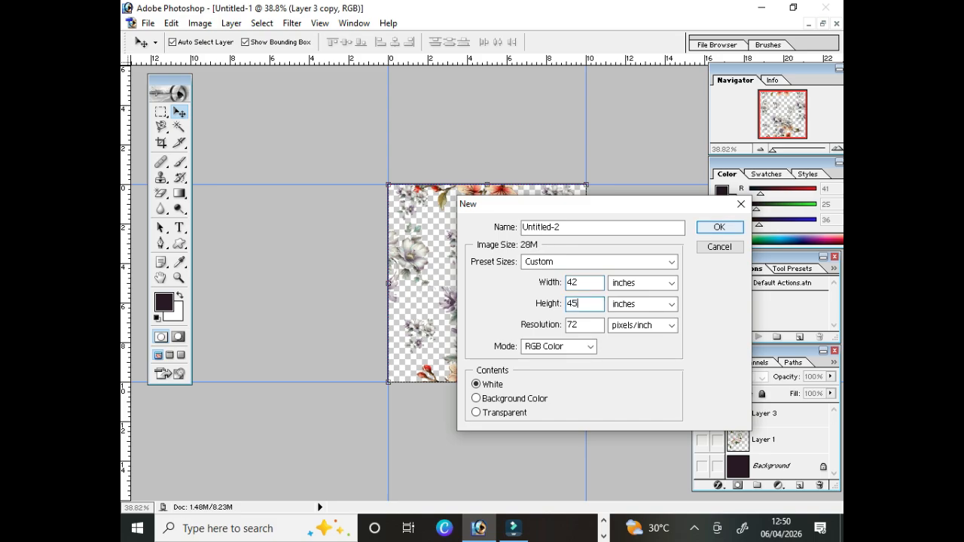
{"action": "key", "text": "Return"}
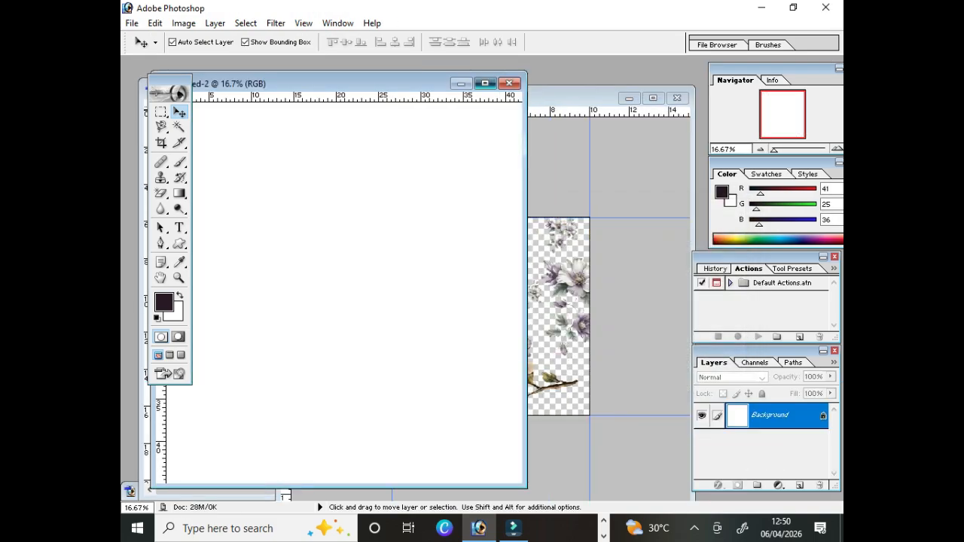
{"action": "left_click", "coordinate": [484, 83]}
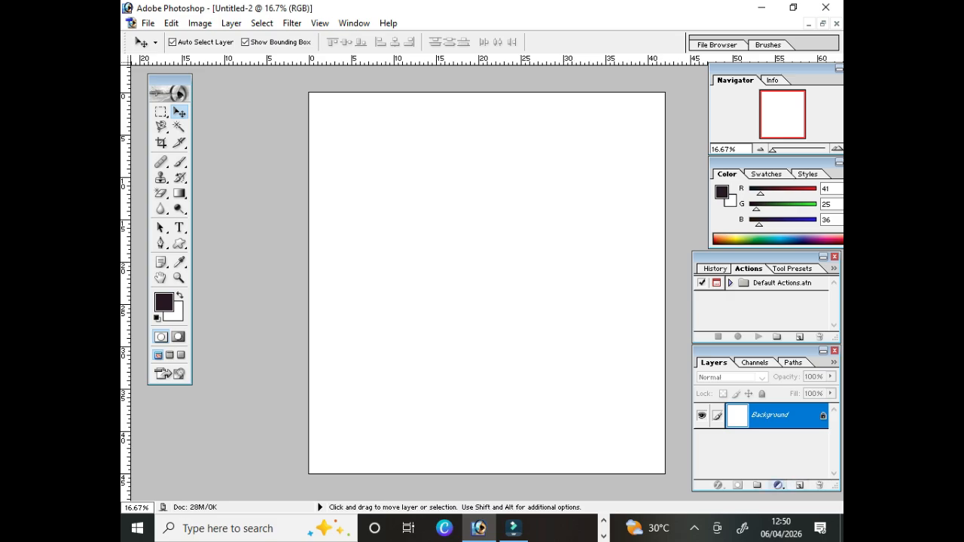
Add a pattern fill layer with the transparent floral tile over the white Background and scale the pattern up slightly.
{"action": "left_click", "coordinate": [777, 485]}
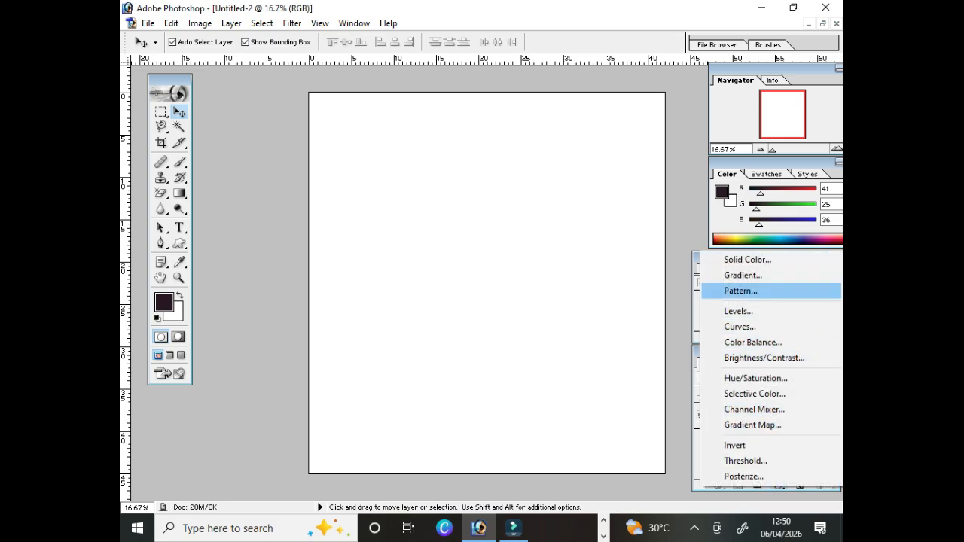
{"action": "left_click", "coordinate": [740, 291]}
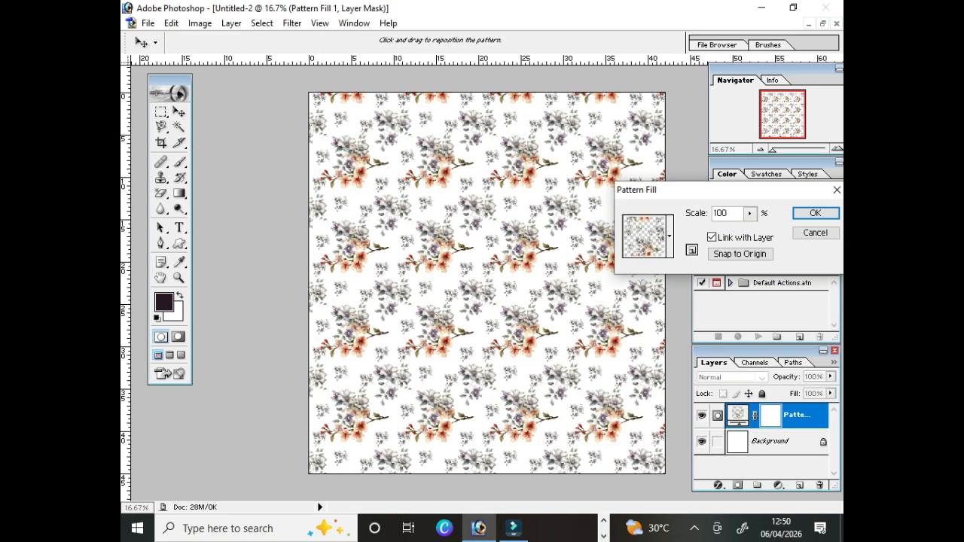
{"action": "left_click", "coordinate": [749, 213]}
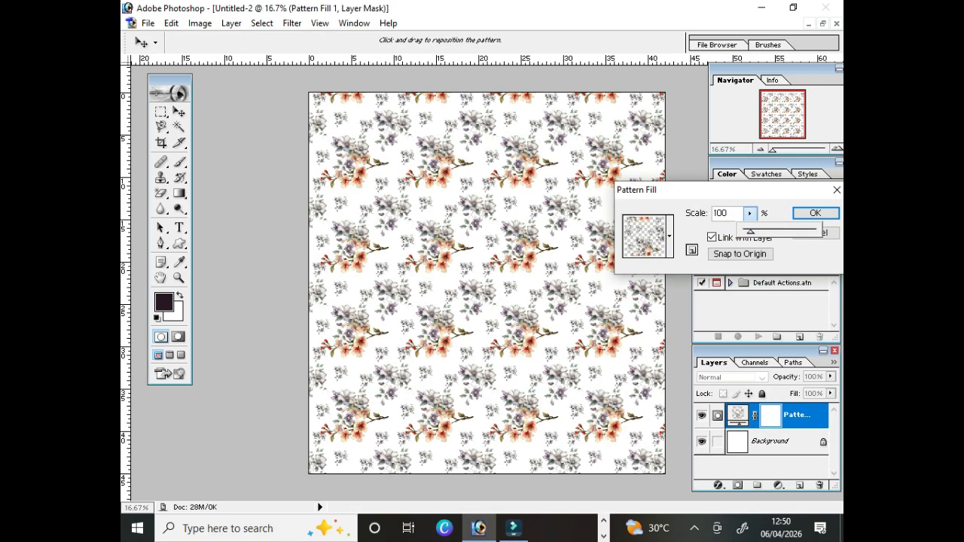
{"action": "left_click_drag", "start_coordinate": [750, 231], "coordinate": [764, 232]}
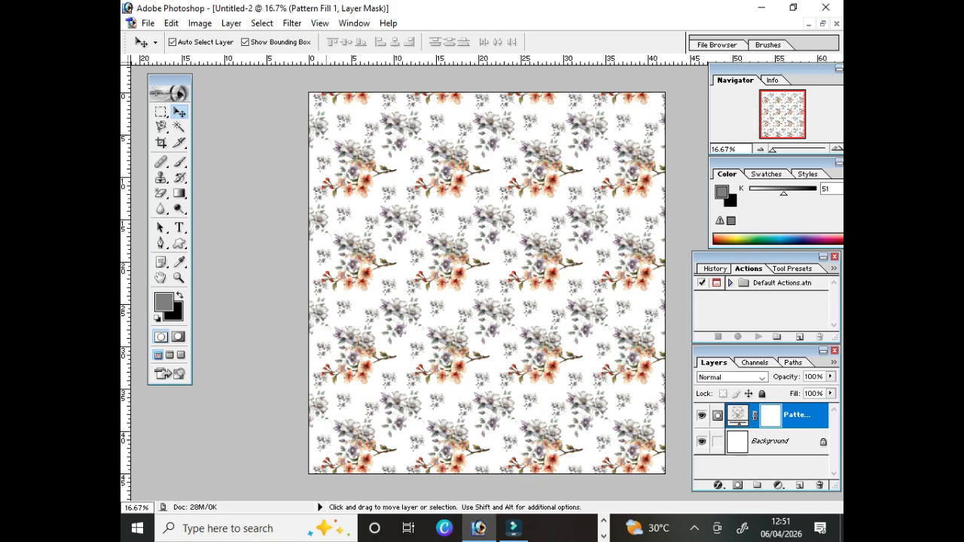
Set the foreground colour to dark purple 3A2132 and fill the Background layer with it.
{"action": "left_click", "coordinate": [776, 441]}
{"action": "left_click", "coordinate": [163, 301]}
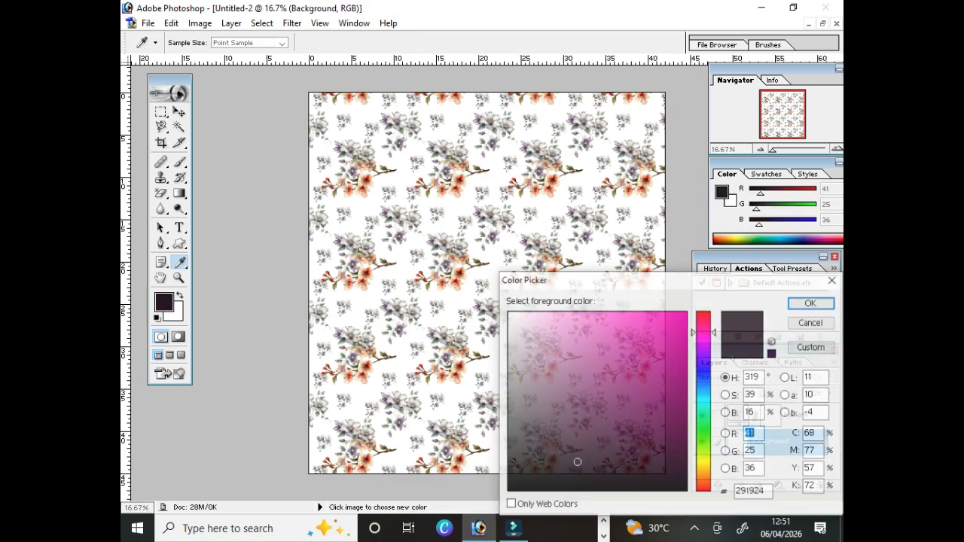
{"action": "left_click", "coordinate": [583, 450]}
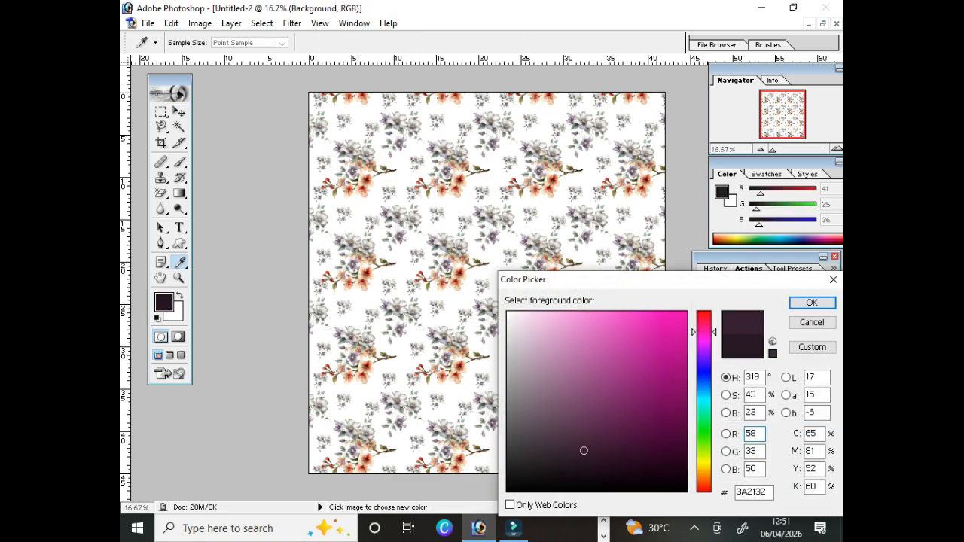
{"action": "left_click", "coordinate": [811, 302]}
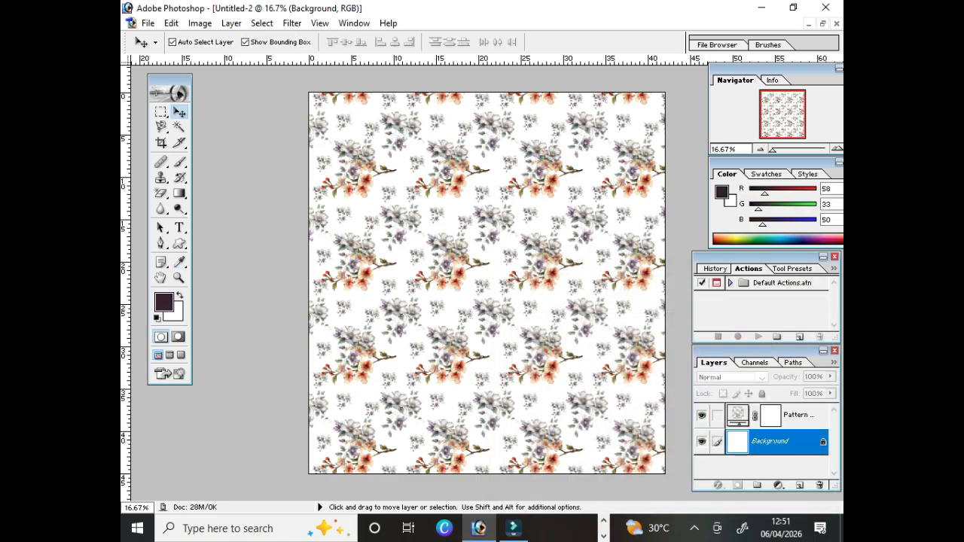
{"action": "key", "text": "alt+BackSpace"}
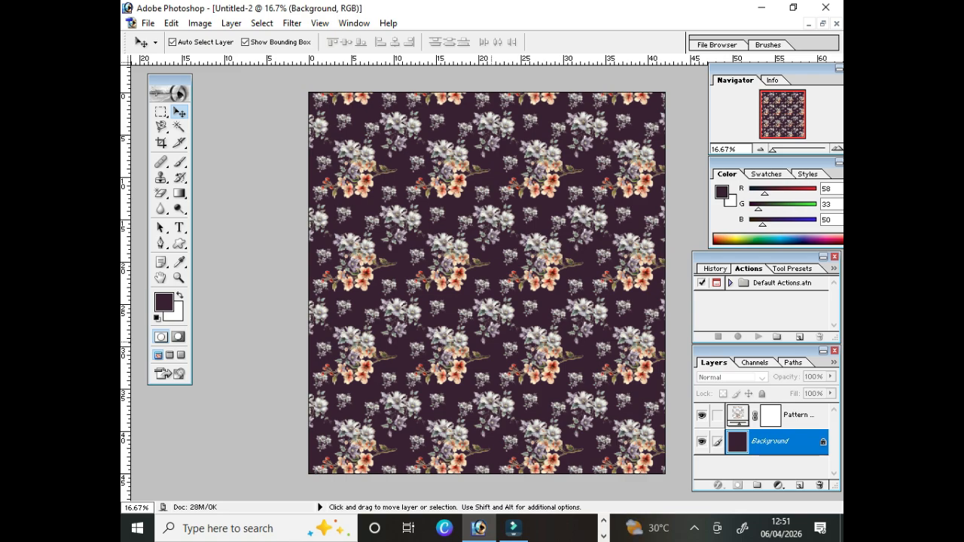
Check the floral repeat up close, and fill the pattern fill layer's mask with black to hide the whole pattern.
{"action": "key", "text": "z"}
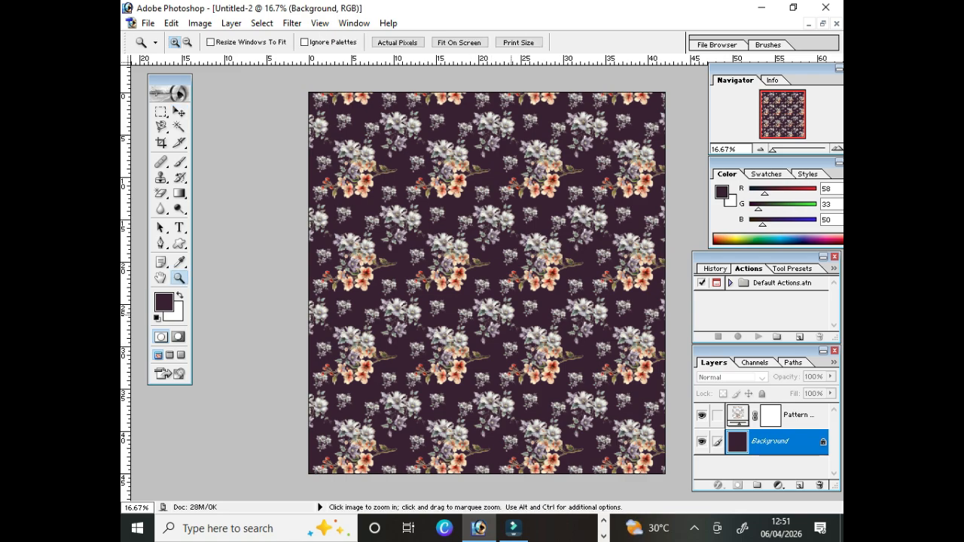
{"action": "left_click", "coordinate": [510, 314]}
{"action": "left_click", "coordinate": [510, 314]}
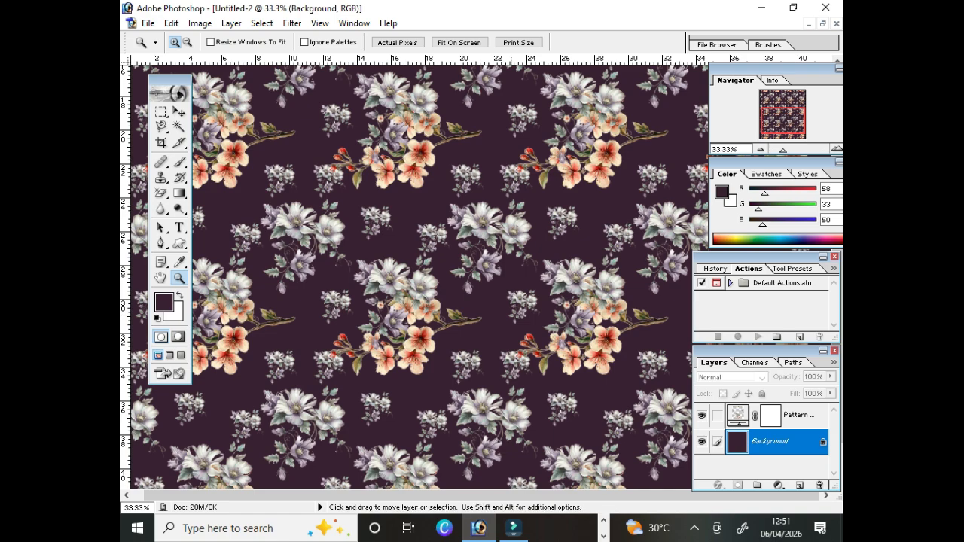
{"action": "key", "text": "ctrl+0"}
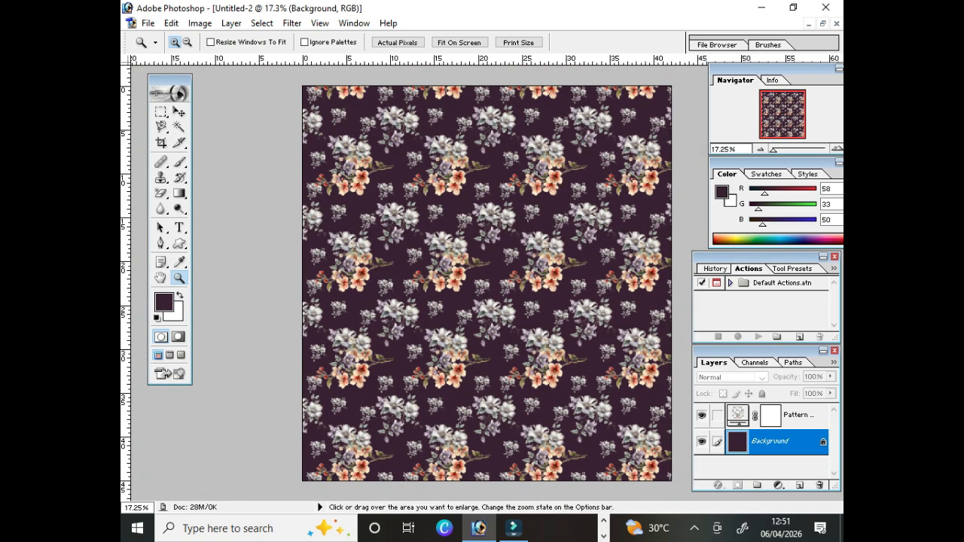
{"action": "left_click", "coordinate": [798, 415]}
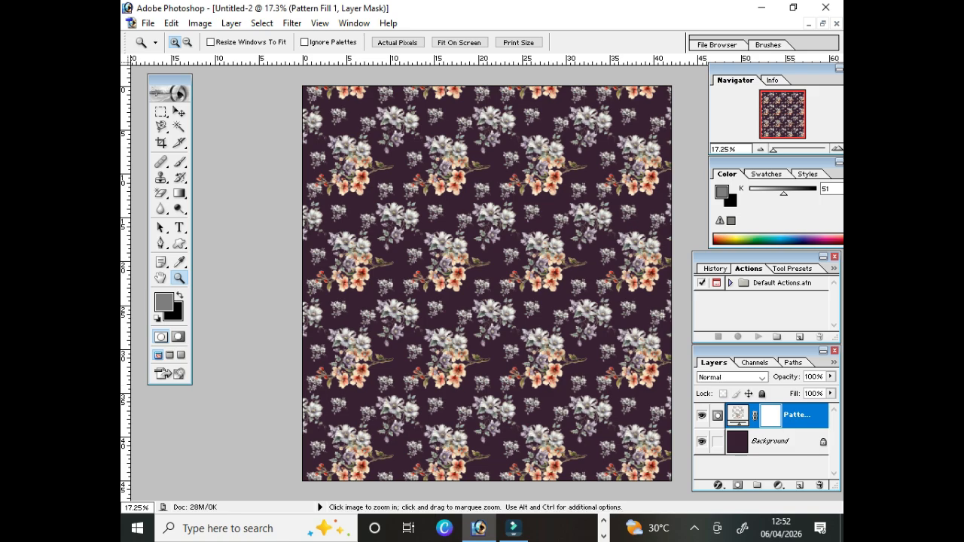
{"action": "key", "text": "x"}
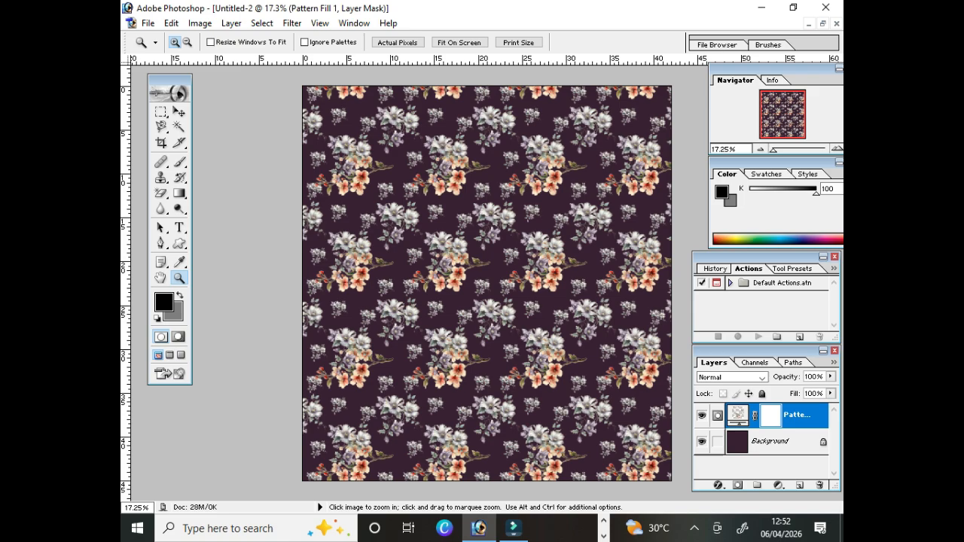
{"action": "key", "text": "alt+BackSpace"}
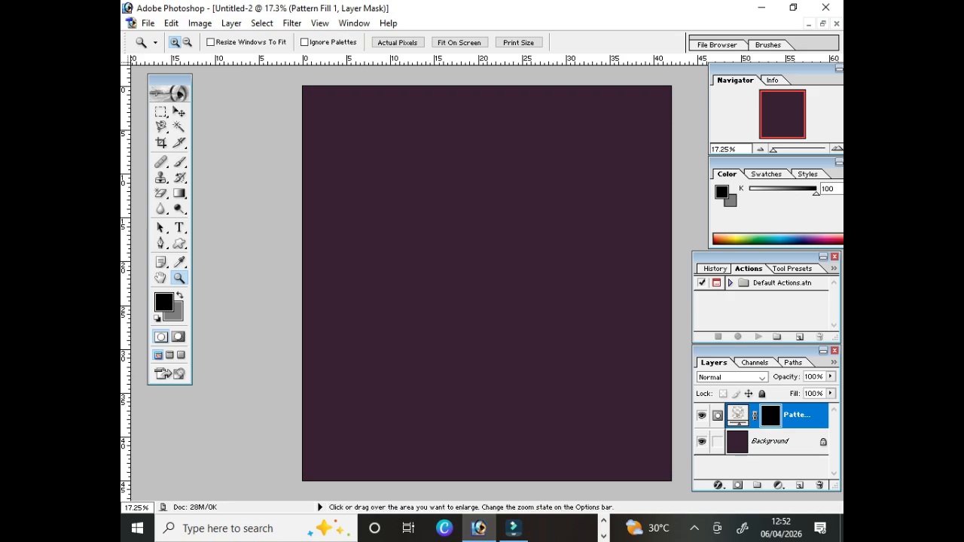
Using the regular Eraser with a 771 px soft brush at 30% opacity, faintly reveal flowers in the mask's upper-left area and centre.
{"action": "key", "text": "e"}
{"action": "right_click", "coordinate": [161, 193]}
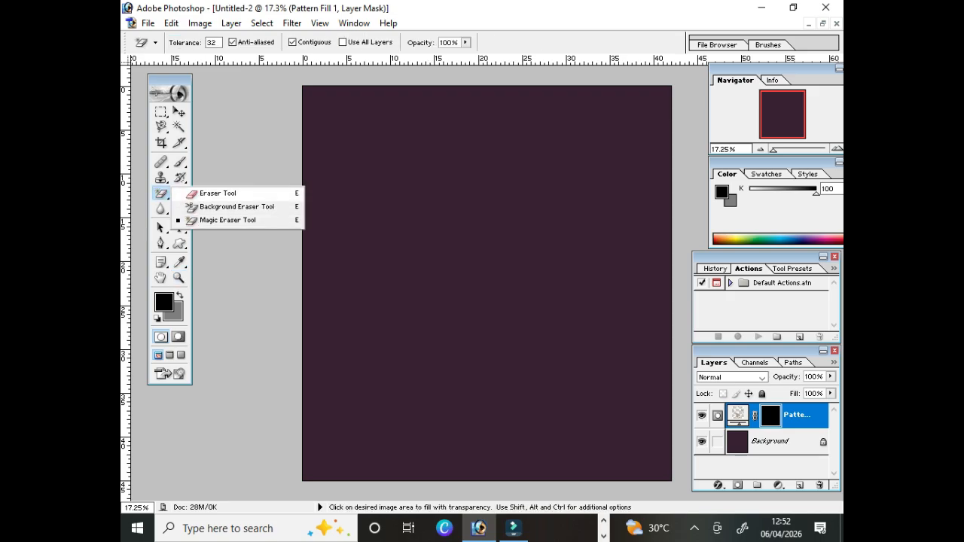
{"action": "left_click", "coordinate": [249, 193]}
{"action": "right_click", "coordinate": [528, 252]}
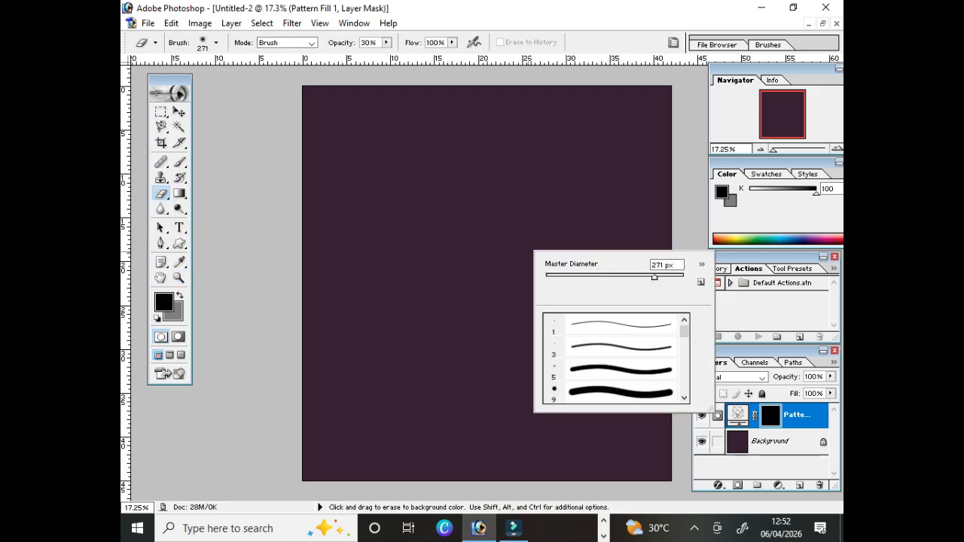
{"action": "left_click_drag", "start_coordinate": [654, 276], "coordinate": [673, 276]}
{"action": "mouse_move", "coordinate": [463, 202]}
{"action": "left_mouse_down"}
{"action": "mouse_move", "coordinate": [387, 239]}
{"action": "mouse_move", "coordinate": [429, 271]}
{"action": "mouse_move", "coordinate": [451, 321]}
{"action": "mouse_move", "coordinate": [503, 340]}
{"action": "left_mouse_up"}
{"action": "left_click", "coordinate": [349, 357]}
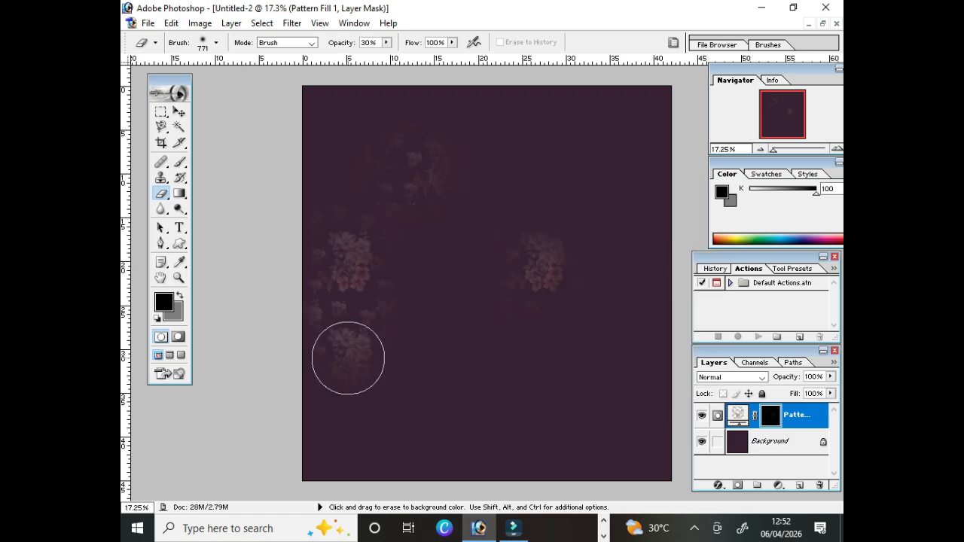
{"action": "left_click", "coordinate": [351, 357]}
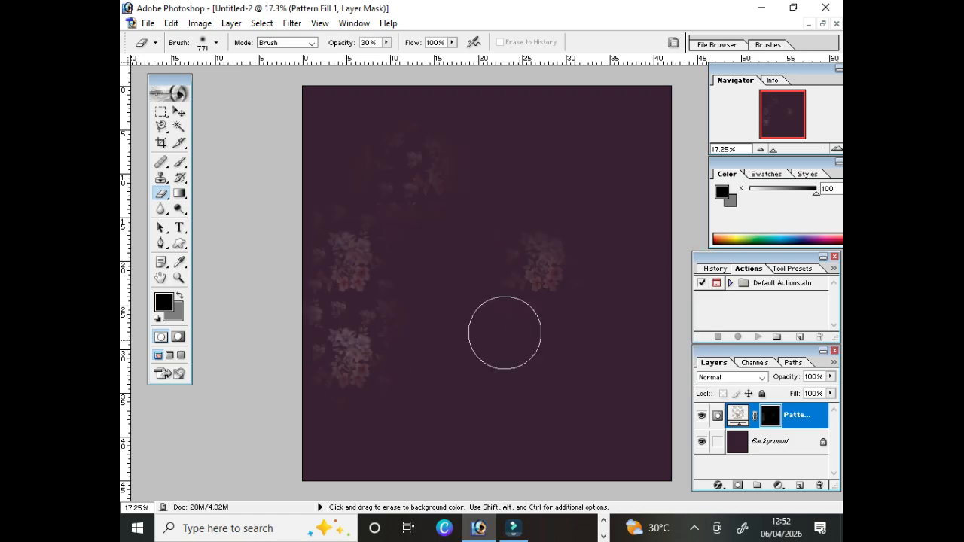
{"action": "key", "text": "ctrl+z"}
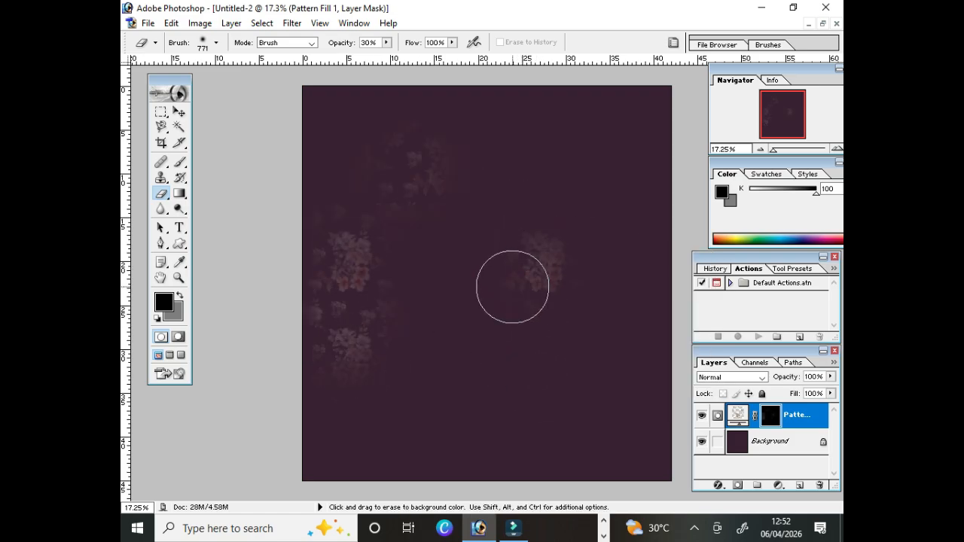
{"action": "key", "text": "ctrl+alt+z"}
{"action": "key", "text": "ctrl+alt+z"}
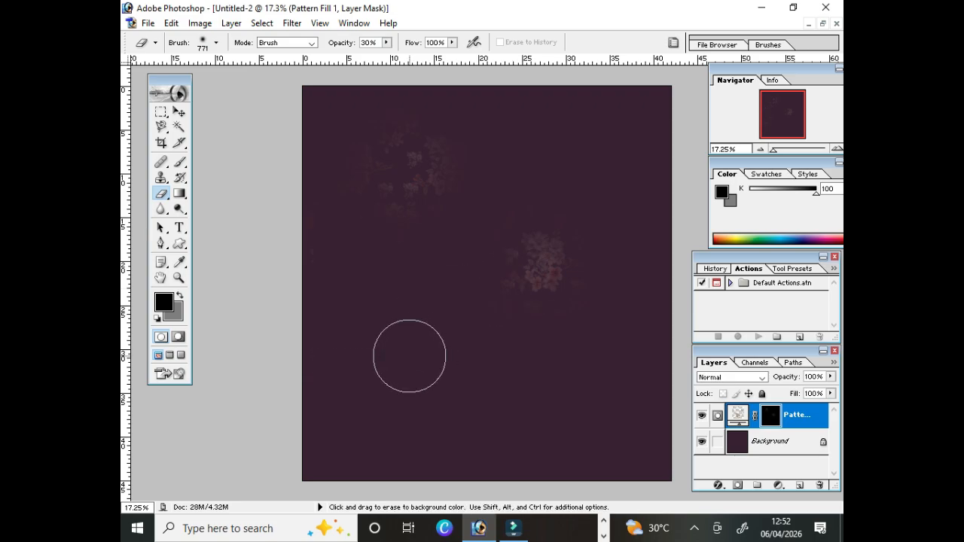
Erase more scattered soft spots in the pattern layer's mask, near the corners, edges and empty areas, to reveal faint flowers.
{"action": "left_click", "coordinate": [408, 355]}
{"action": "left_click", "coordinate": [625, 128]}
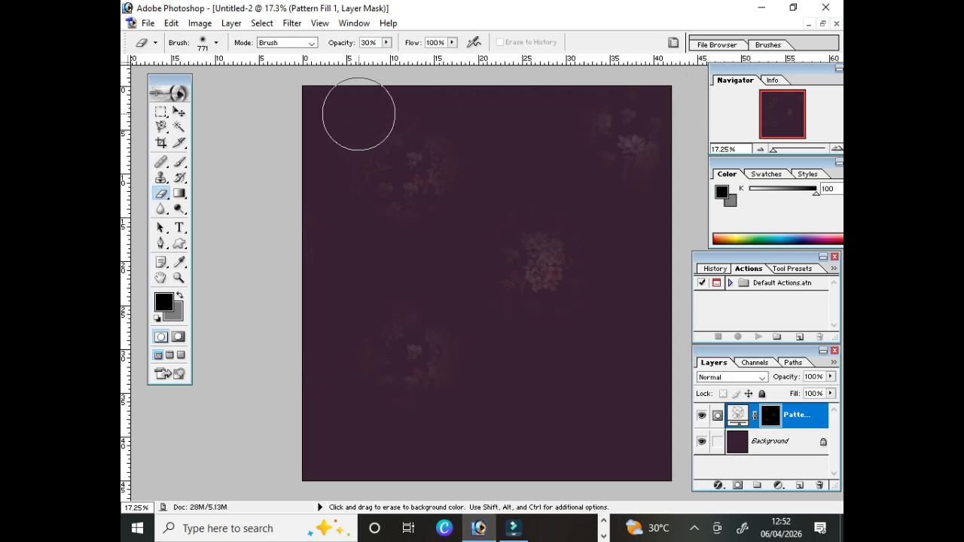
{"action": "left_click", "coordinate": [314, 108]}
{"action": "left_click", "coordinate": [319, 459]}
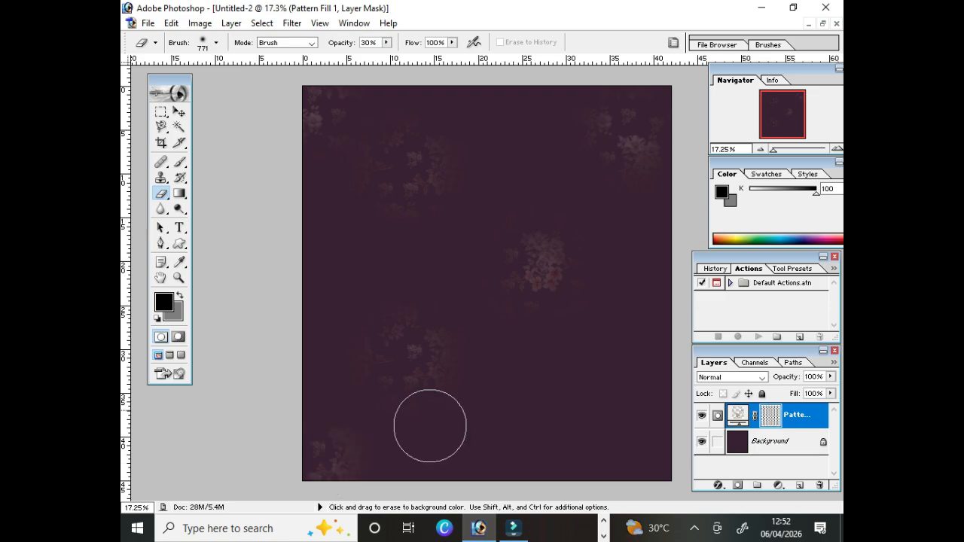
{"action": "left_click", "coordinate": [652, 431]}
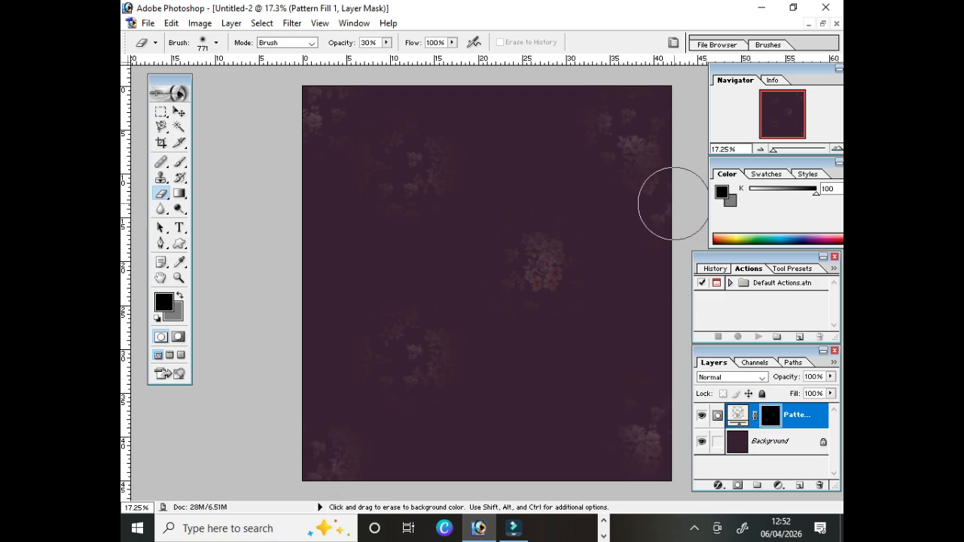
{"action": "left_click", "coordinate": [367, 260]}
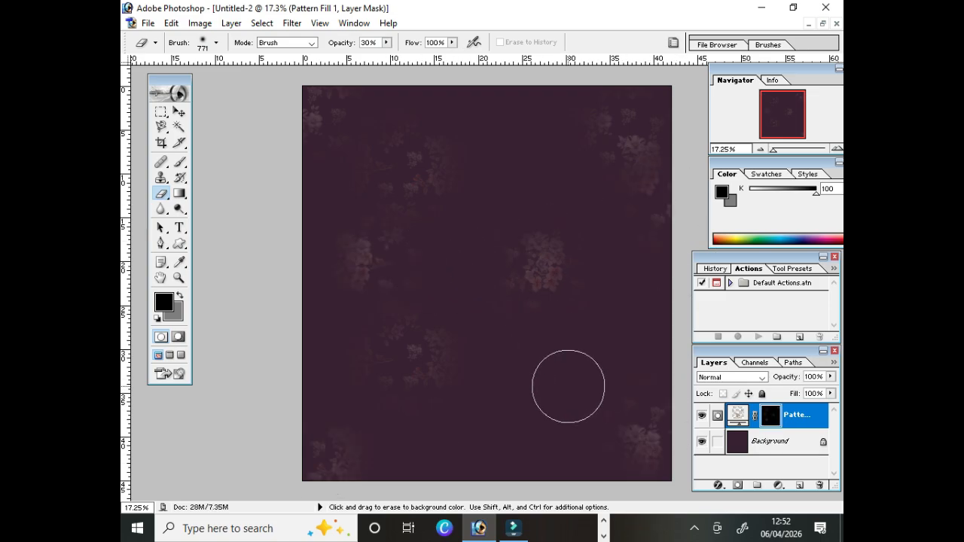
{"action": "left_click", "coordinate": [568, 386]}
{"action": "left_click", "coordinate": [481, 458]}
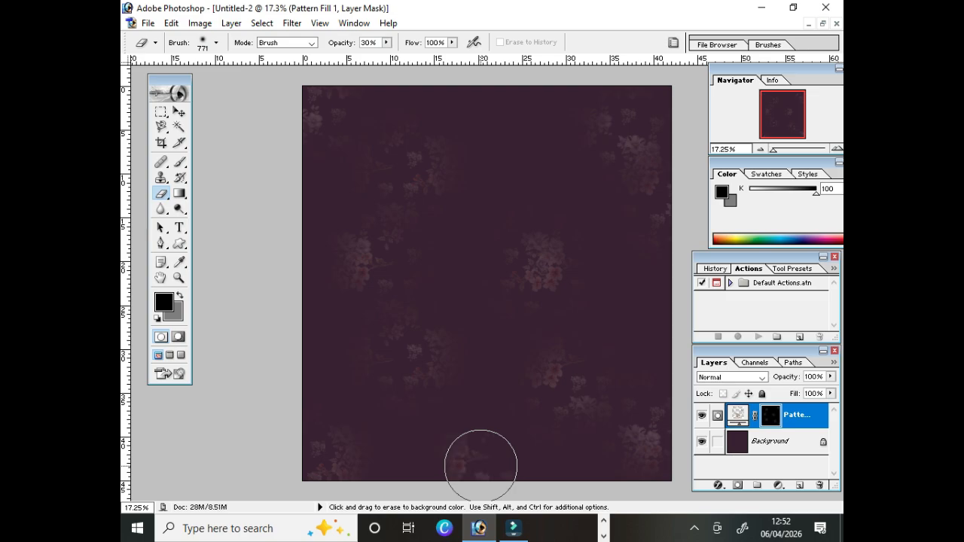
{"action": "left_click", "coordinate": [501, 130]}
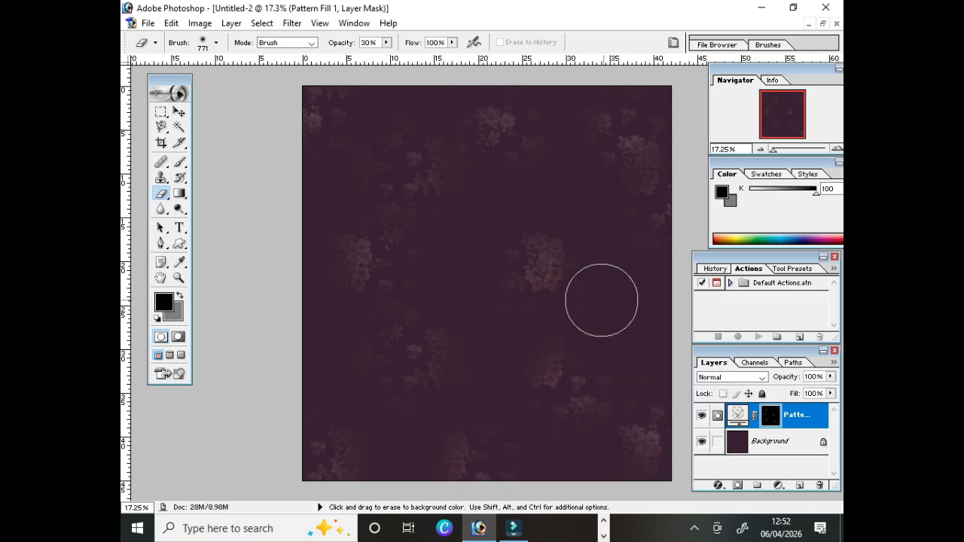
{"action": "left_click", "coordinate": [619, 314]}
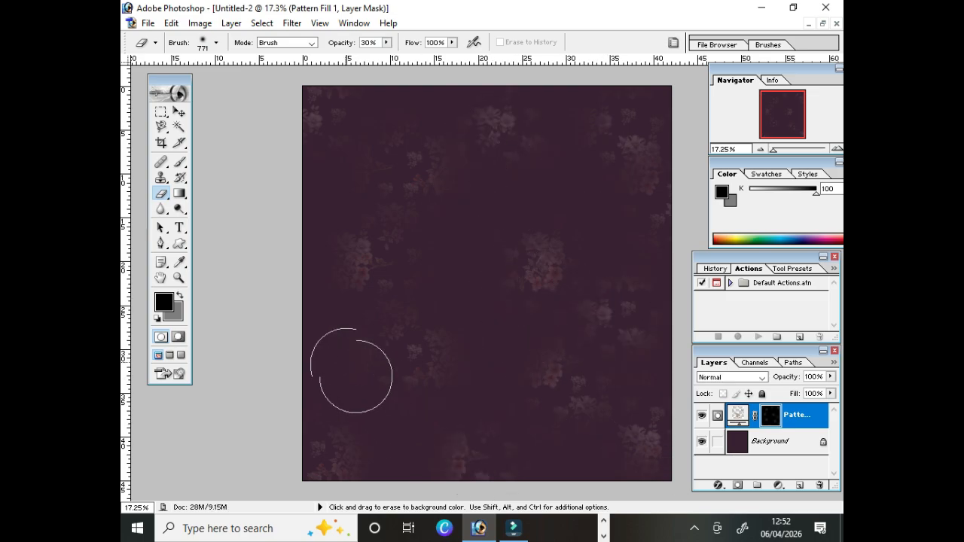
Add a pattern fill layer with the floral tile directly above the Background, scaled to 159%.
{"action": "left_click", "coordinate": [770, 441]}
{"action": "left_click", "coordinate": [778, 485]}
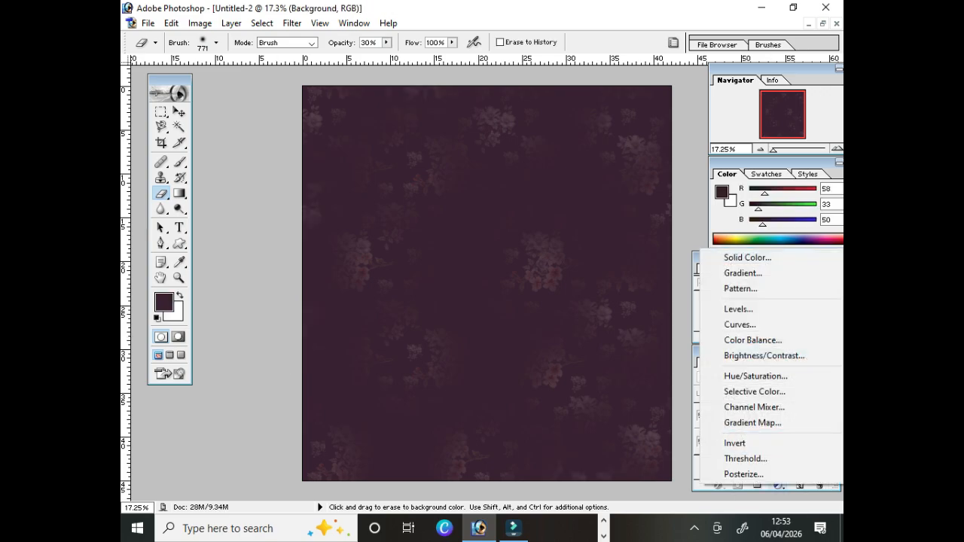
{"action": "left_click", "coordinate": [740, 289]}
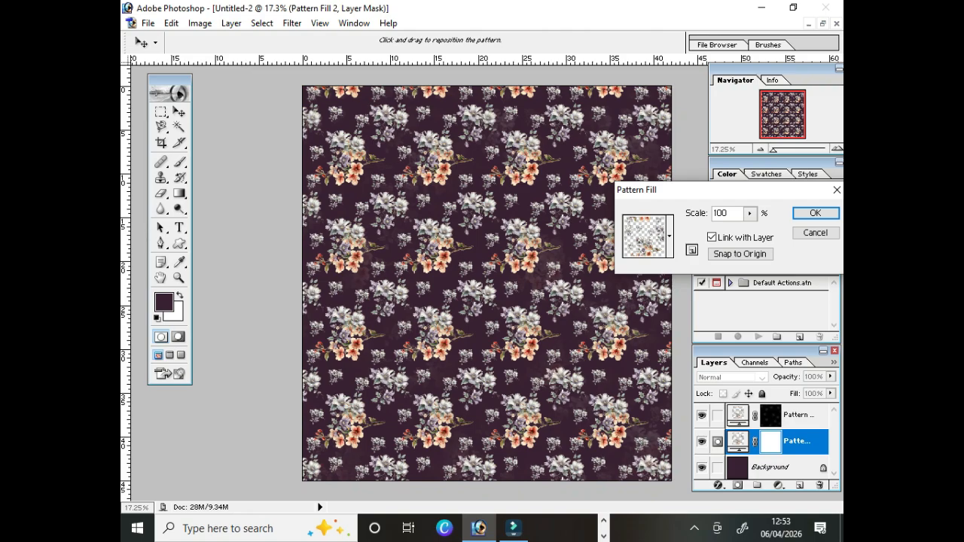
{"action": "left_click", "coordinate": [749, 213]}
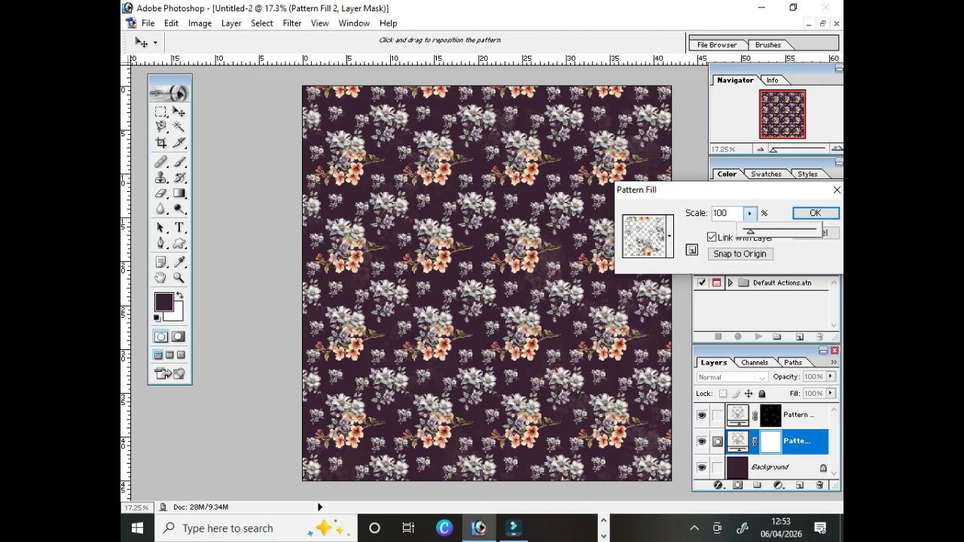
{"action": "left_click_drag", "start_coordinate": [749, 231], "coordinate": [755, 231]}
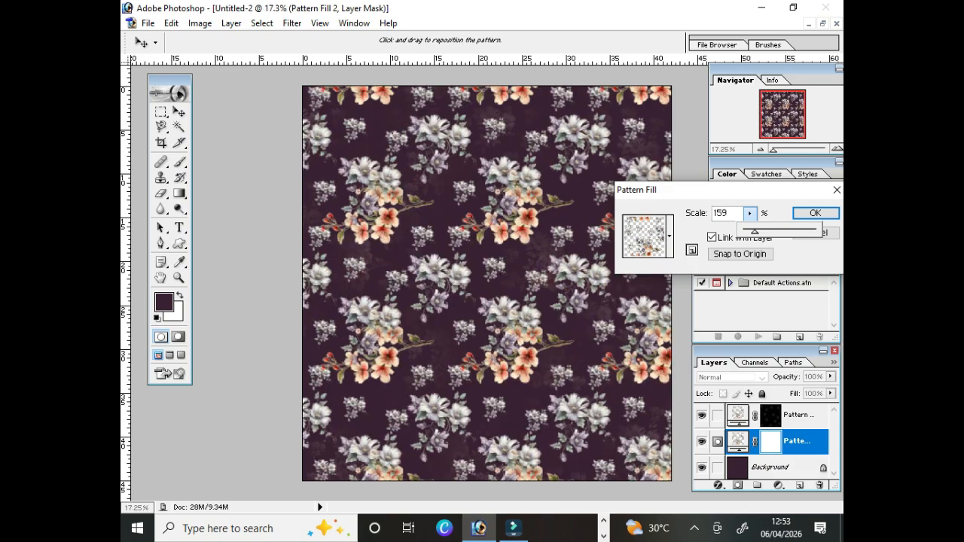
{"action": "key", "text": "Return"}
Reduce the 159% pattern layer's opacity to 29% and change its blend mode so it darkens into the background.
{"action": "key", "text": "e"}
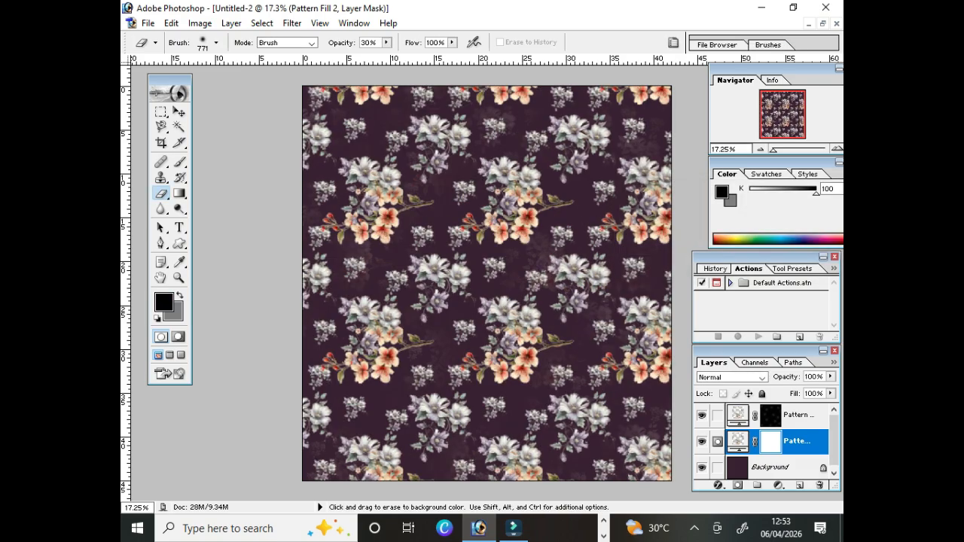
{"action": "left_click", "coordinate": [830, 376]}
{"action": "left_click_drag", "start_coordinate": [830, 390], "coordinate": [780, 390]}
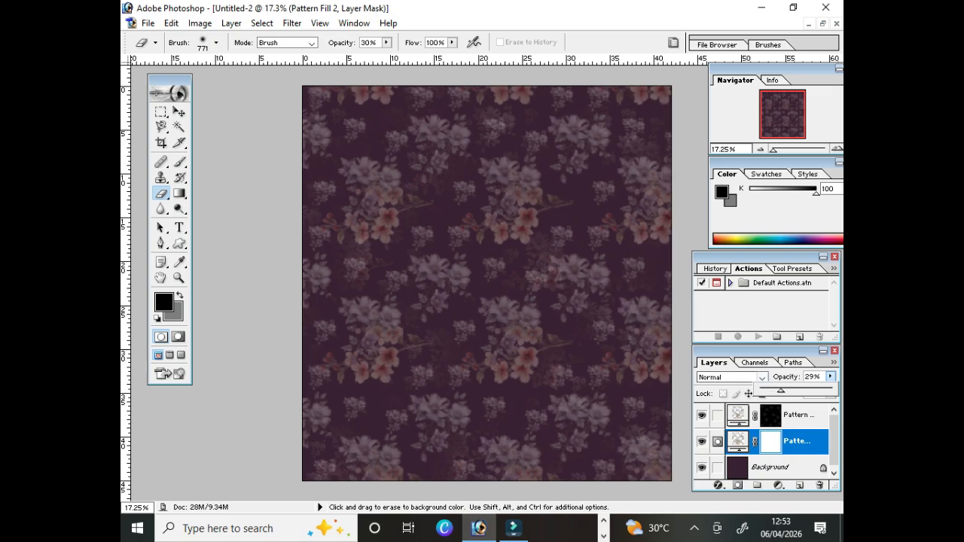
{"action": "left_click", "coordinate": [762, 377]}
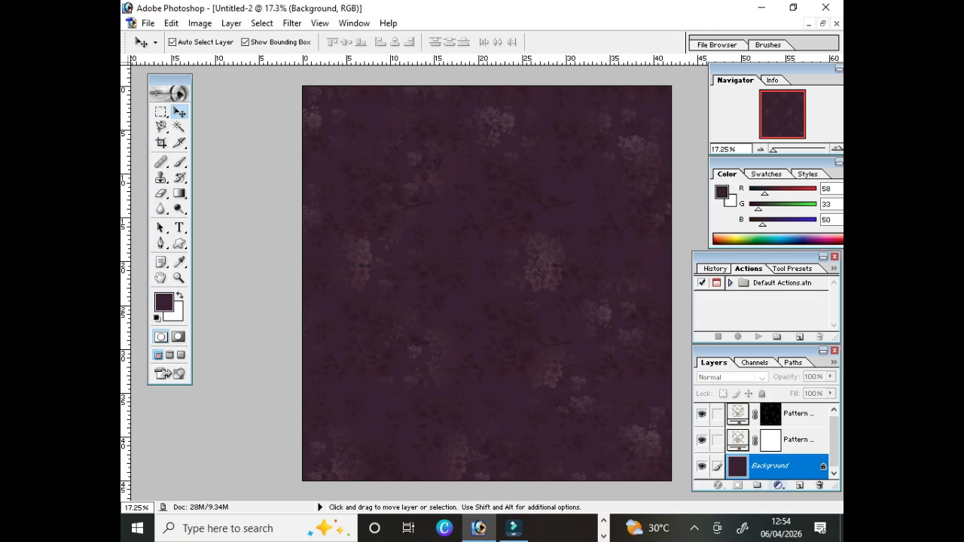
Add another floral pattern fill layer directly above the Background, scaled to 209%.
{"action": "left_click", "coordinate": [778, 485]}
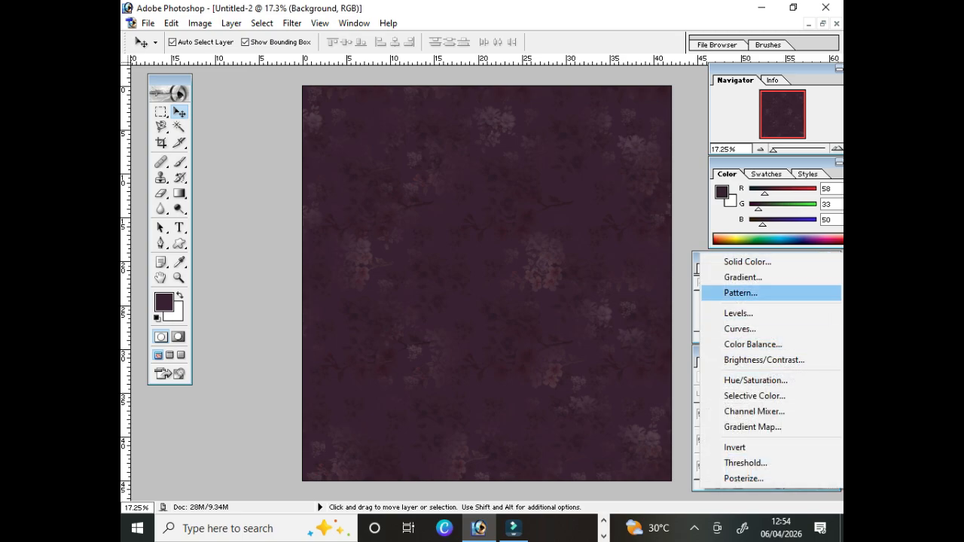
{"action": "left_click", "coordinate": [740, 293]}
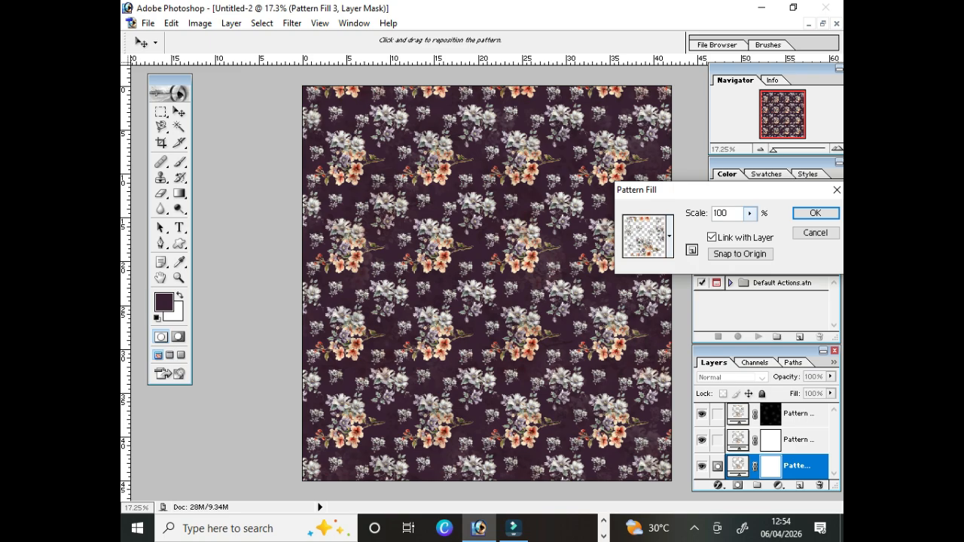
{"action": "left_click", "coordinate": [749, 213]}
{"action": "mouse_move", "coordinate": [750, 231]}
{"action": "left_mouse_down"}
{"action": "mouse_move", "coordinate": [774, 231]}
{"action": "mouse_move", "coordinate": [758, 232]}
{"action": "left_mouse_up"}
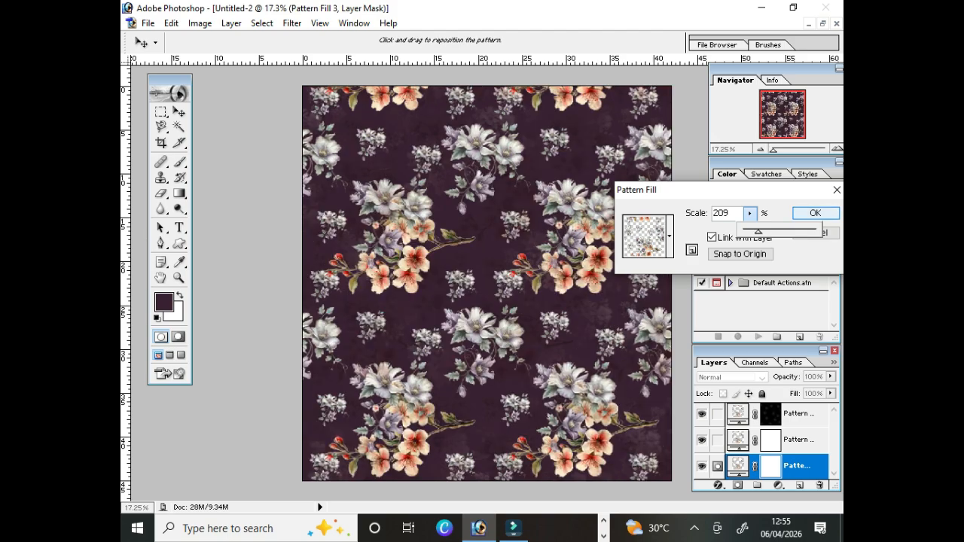
{"action": "left_click", "coordinate": [818, 214]}
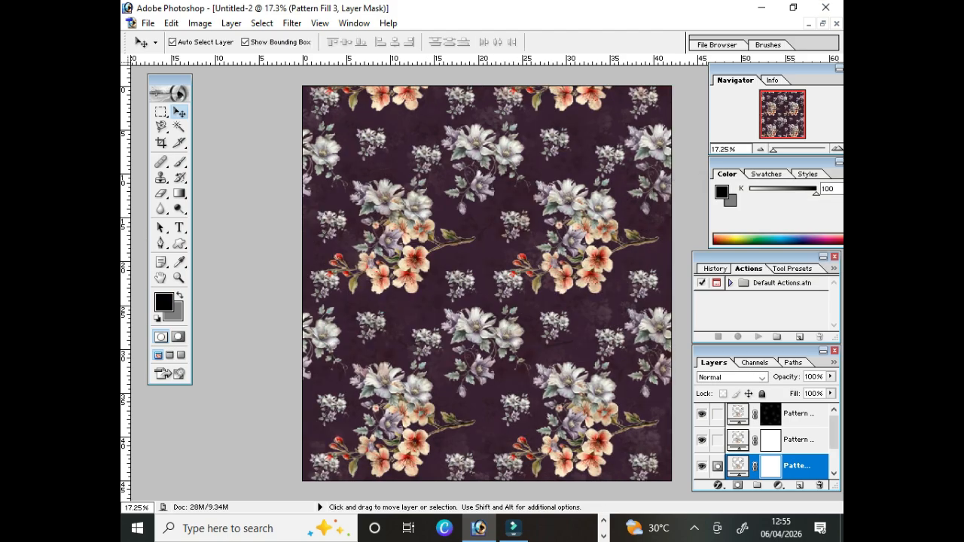
Lower the 209% pattern layer's opacity to 16%.
{"action": "left_click", "coordinate": [830, 376]}
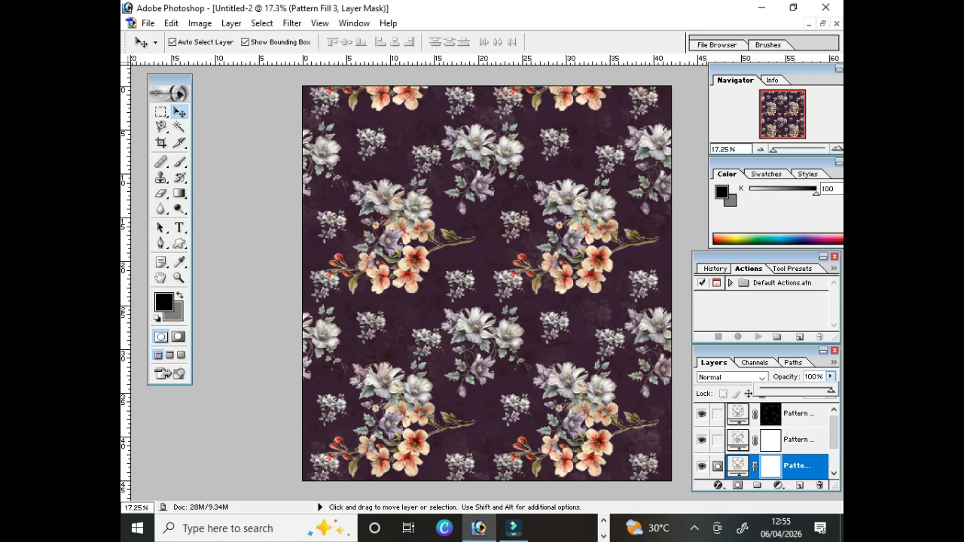
{"action": "left_click_drag", "start_coordinate": [829, 390], "coordinate": [771, 390]}
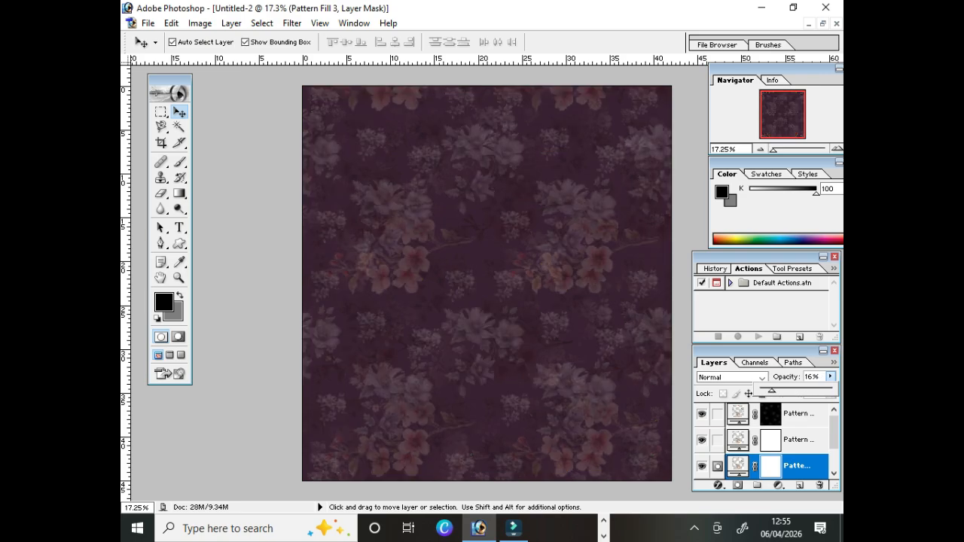
{"action": "key", "text": "Return"}
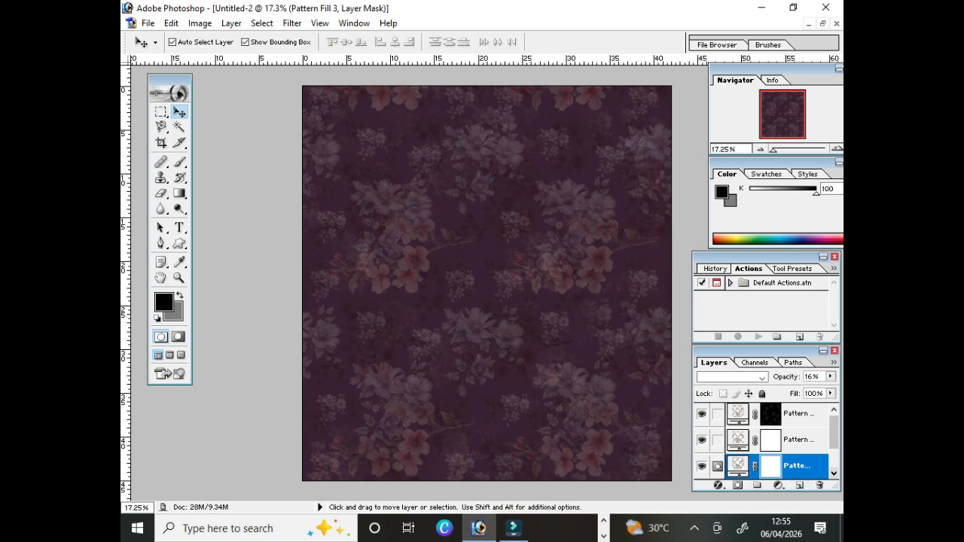
Add a further floral pattern fill layer directly above the Background and enlarge its scale to 169%.
{"action": "left_click", "coordinate": [834, 473]}
{"action": "left_click", "coordinate": [787, 466]}
{"action": "left_click", "coordinate": [778, 485]}
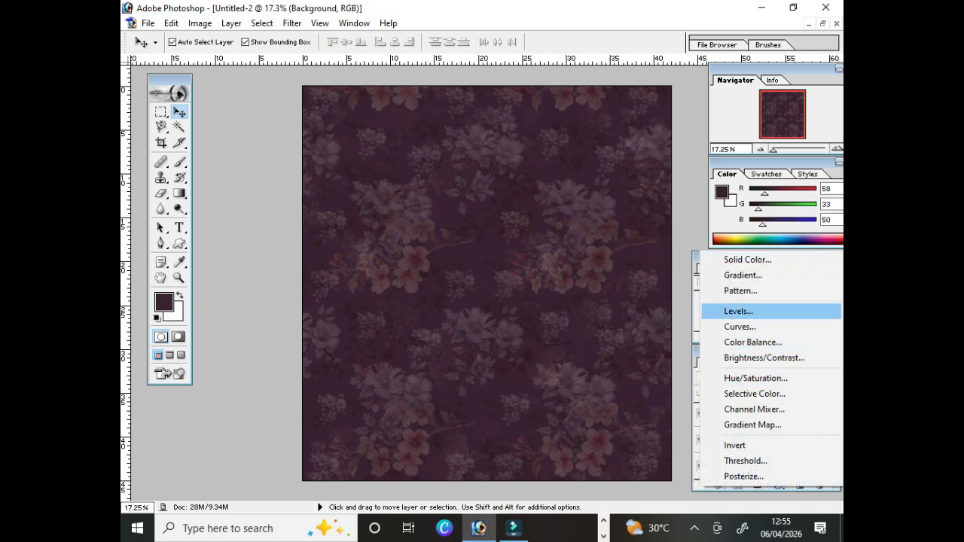
{"action": "key", "text": "Return"}
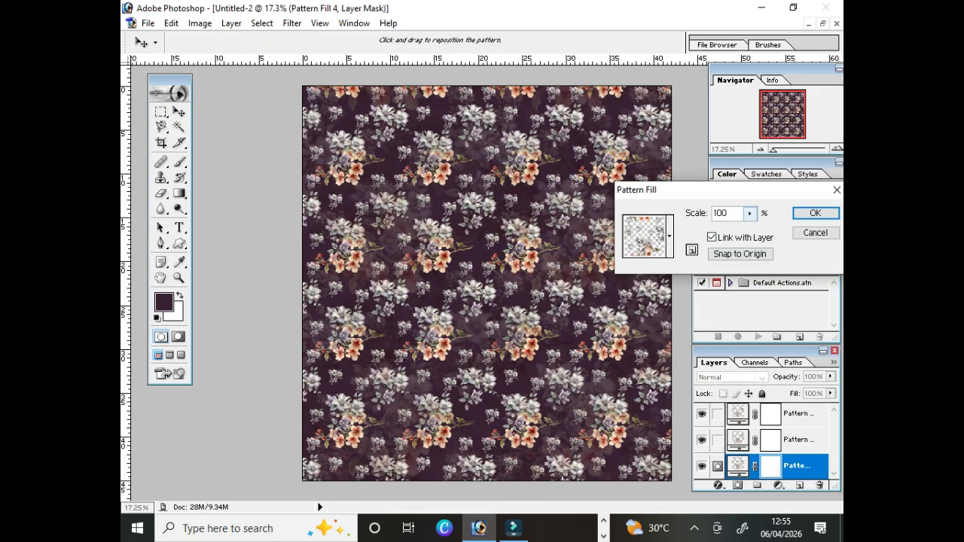
{"action": "left_click_drag", "start_coordinate": [749, 213], "coordinate": [753, 229]}
{"action": "left_click", "coordinate": [712, 237]}
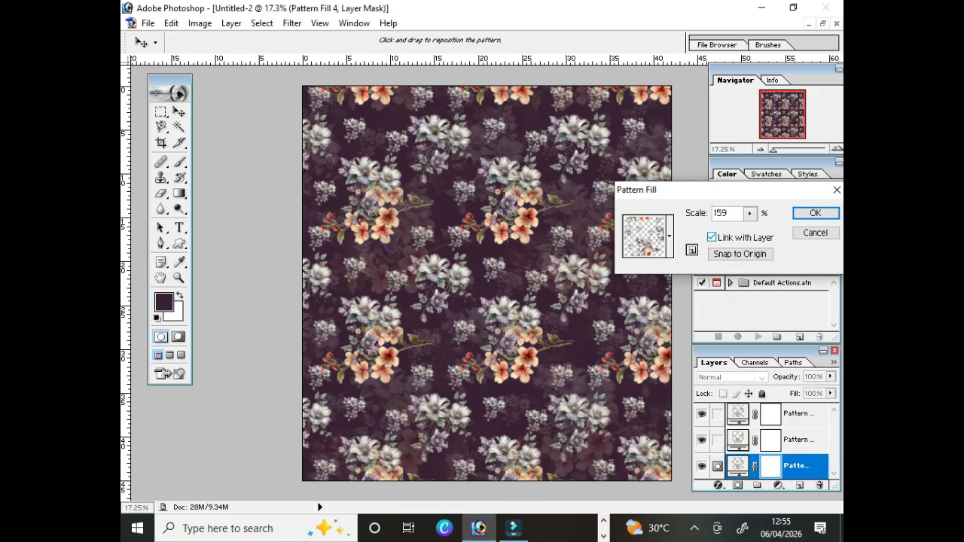
{"action": "left_click", "coordinate": [711, 237]}
{"action": "left_click_drag", "start_coordinate": [749, 213], "coordinate": [754, 230]}
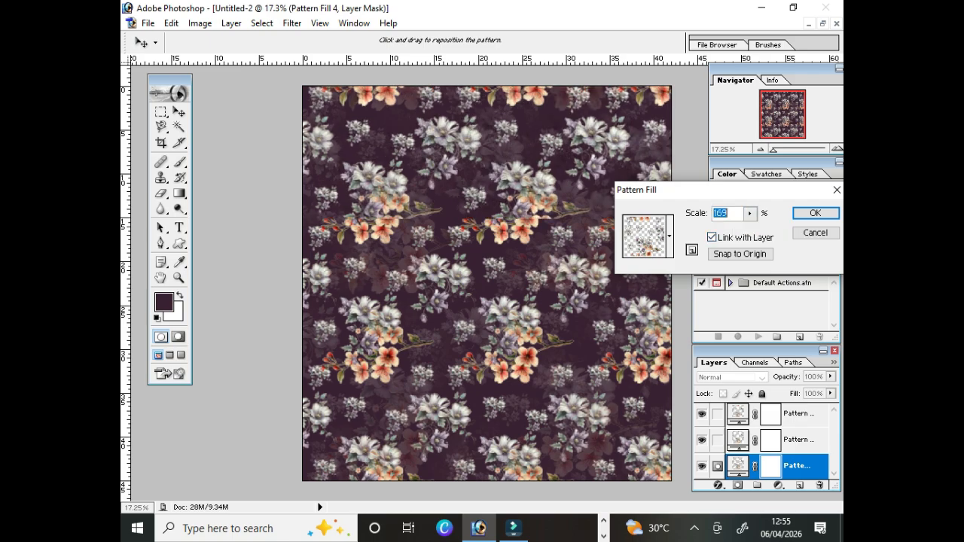
Unlink the pattern from its layer and adjust its scale, trying 228% and 258% before reducing it.
{"action": "left_click", "coordinate": [711, 237]}
{"action": "left_click", "coordinate": [750, 213]}
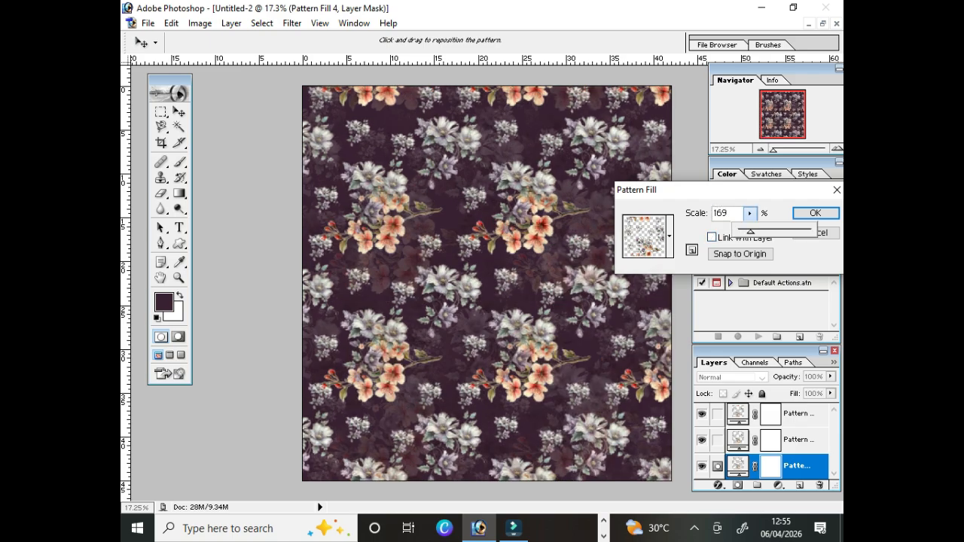
{"action": "left_click_drag", "start_coordinate": [751, 231], "coordinate": [754, 231]}
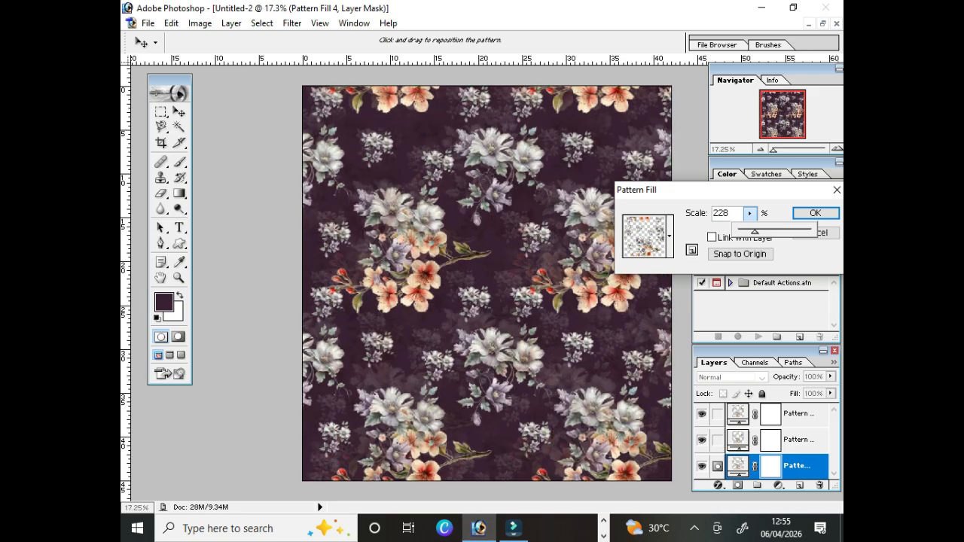
{"action": "left_click_drag", "start_coordinate": [753, 231], "coordinate": [756, 231]}
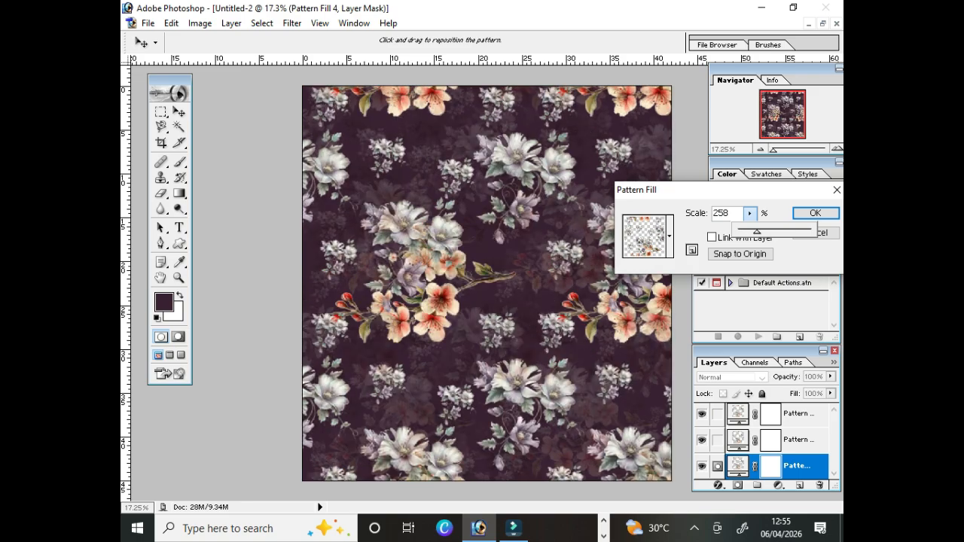
{"action": "left_click_drag", "start_coordinate": [756, 232], "coordinate": [752, 231]}
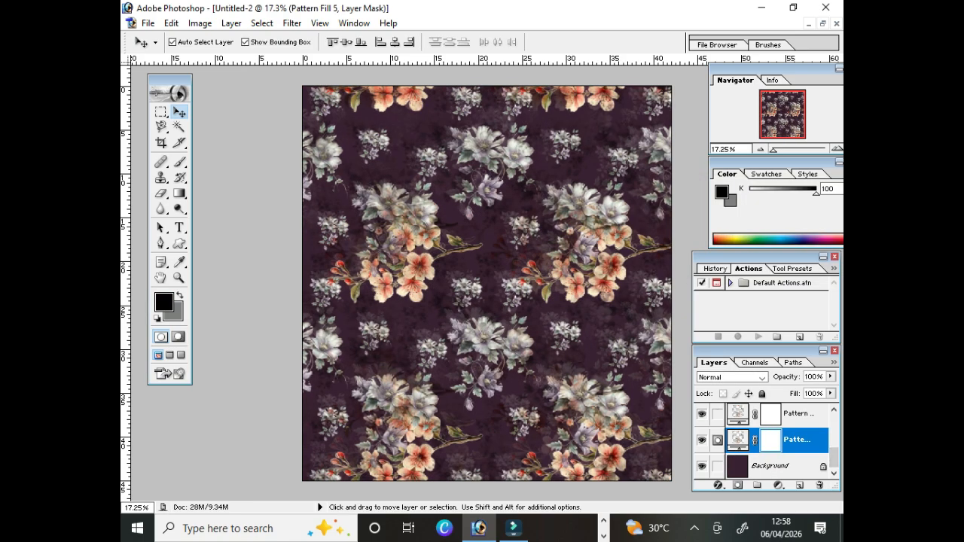
Examine the layered floral pattern up close at 50% across the canvas, checking the main bouquets and the faint background flowers.
{"action": "left_click", "coordinate": [770, 465]}
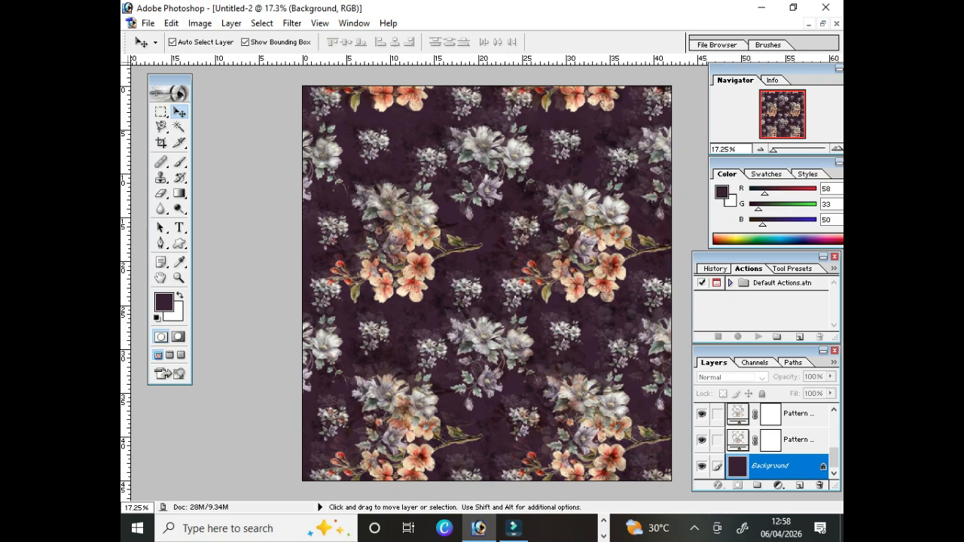
{"action": "key", "text": "z"}
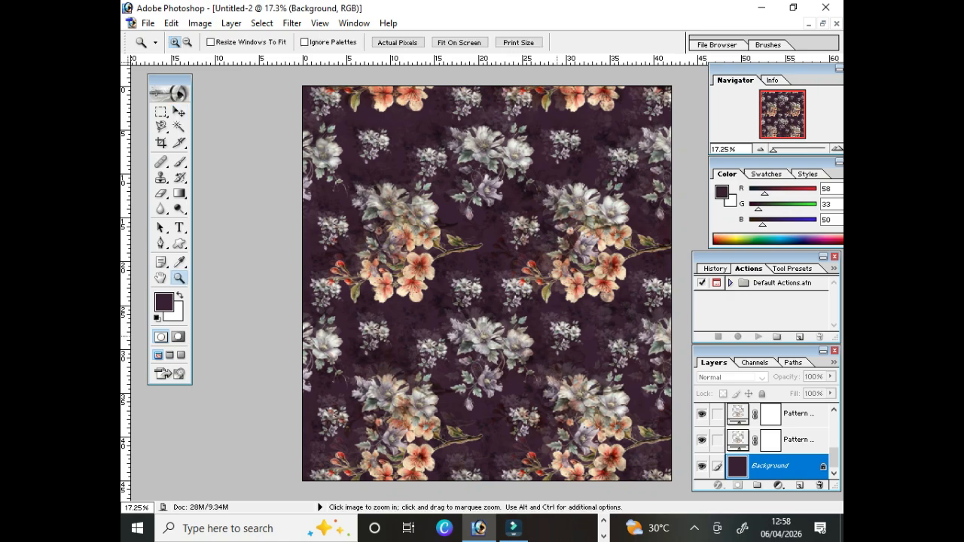
{"action": "left_click", "coordinate": [514, 333]}
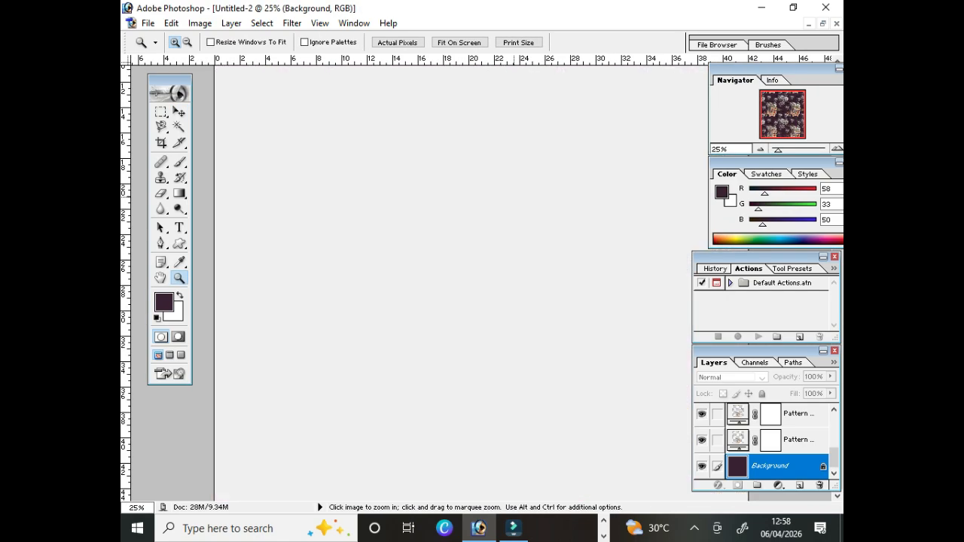
{"action": "left_click", "coordinate": [515, 333]}
{"action": "left_click", "coordinate": [515, 333]}
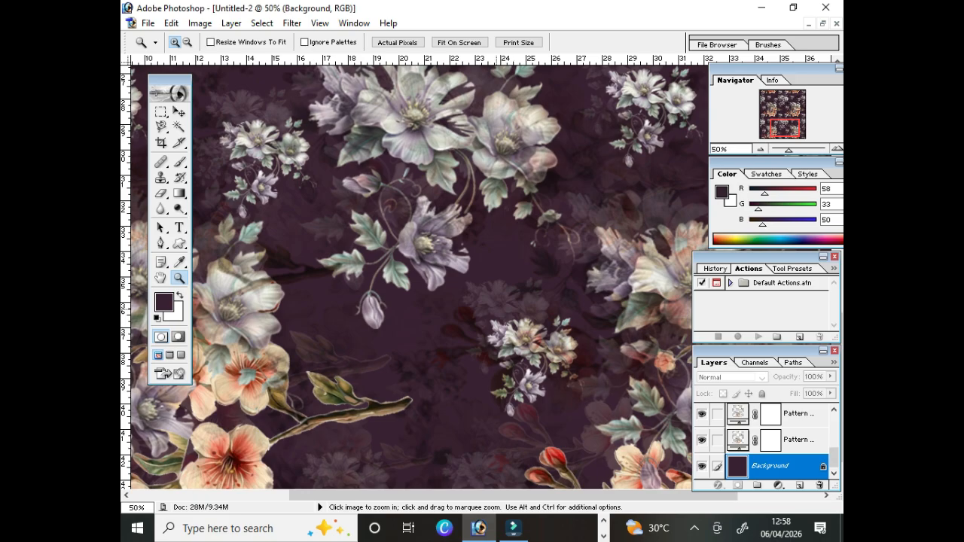
{"action": "key", "text": "space"}
{"action": "key", "text": "space"}
{"action": "left_click_drag", "start_coordinate": [473, 180], "coordinate": [432, 350]}
{"action": "left_click_drag", "start_coordinate": [296, 221], "coordinate": [424, 351]}
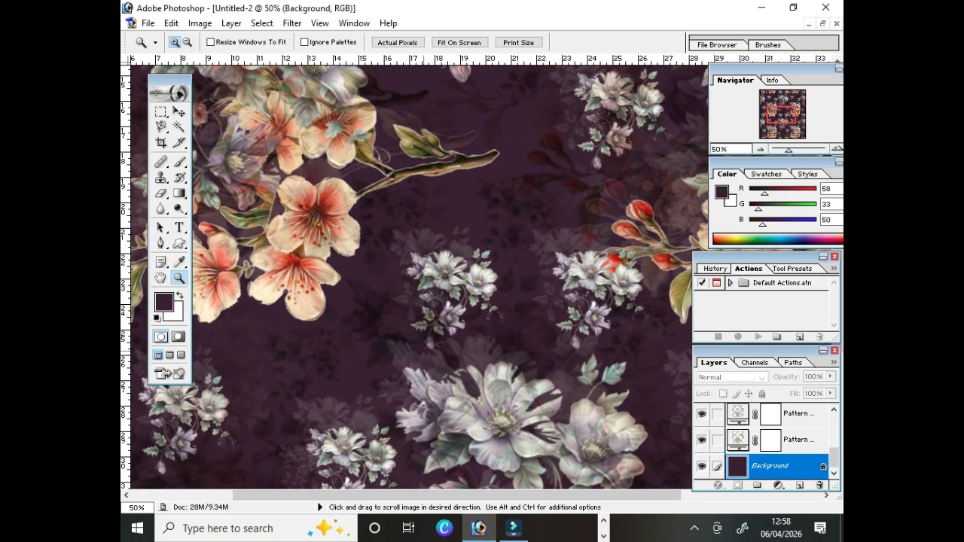
{"action": "left_click_drag", "start_coordinate": [461, 215], "coordinate": [456, 378]}
{"action": "left_click_drag", "start_coordinate": [457, 193], "coordinate": [263, 392]}
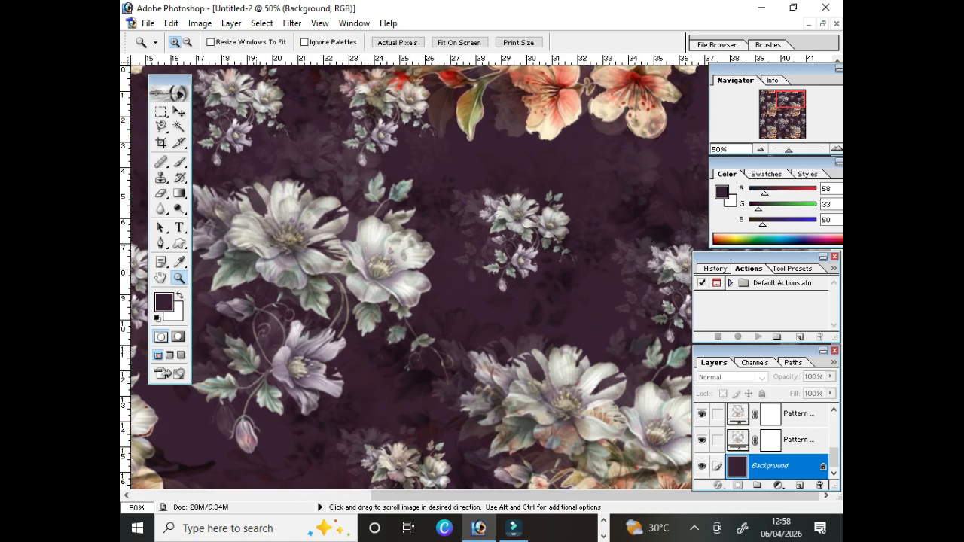
{"action": "left_click_drag", "start_coordinate": [295, 350], "coordinate": [593, 151]}
{"action": "left_click_drag", "start_coordinate": [356, 400], "coordinate": [423, 293]}
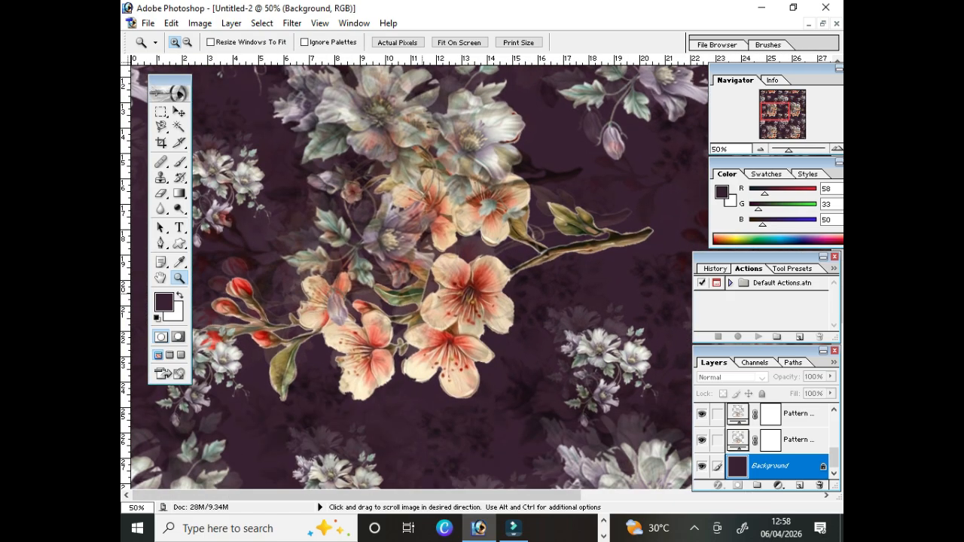
{"action": "left_click_drag", "start_coordinate": [497, 389], "coordinate": [502, 359]}
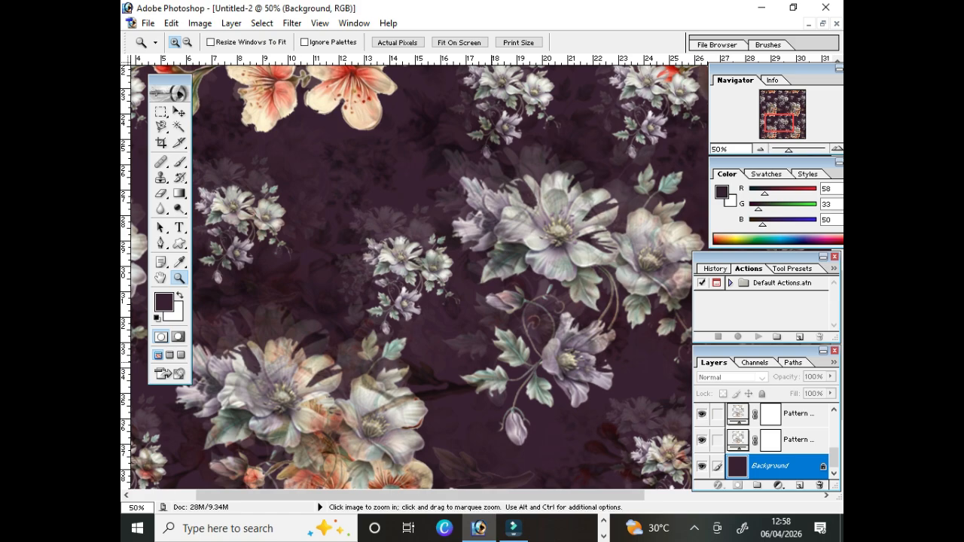
{"action": "key", "text": "ctrl+alt+minus"}
{"action": "key", "text": "ctrl+alt+minus"}
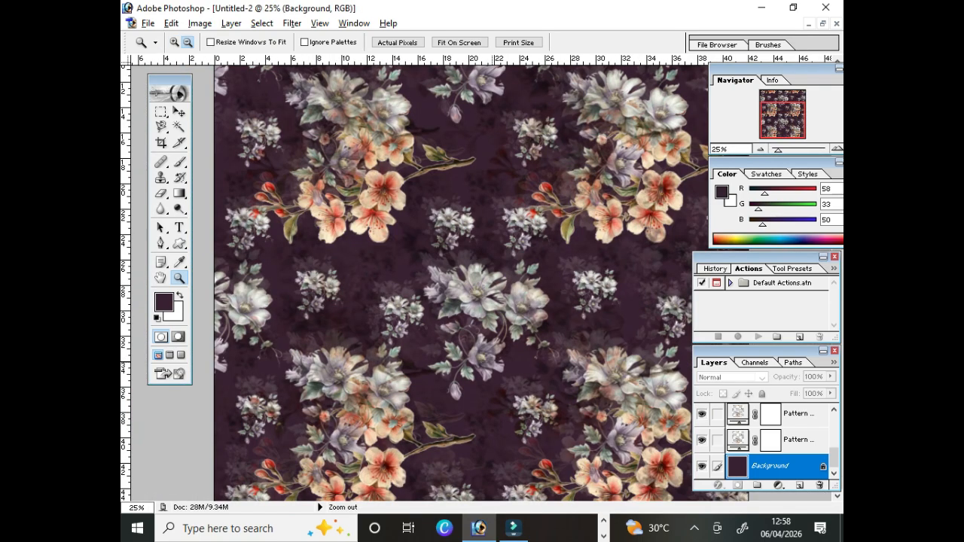